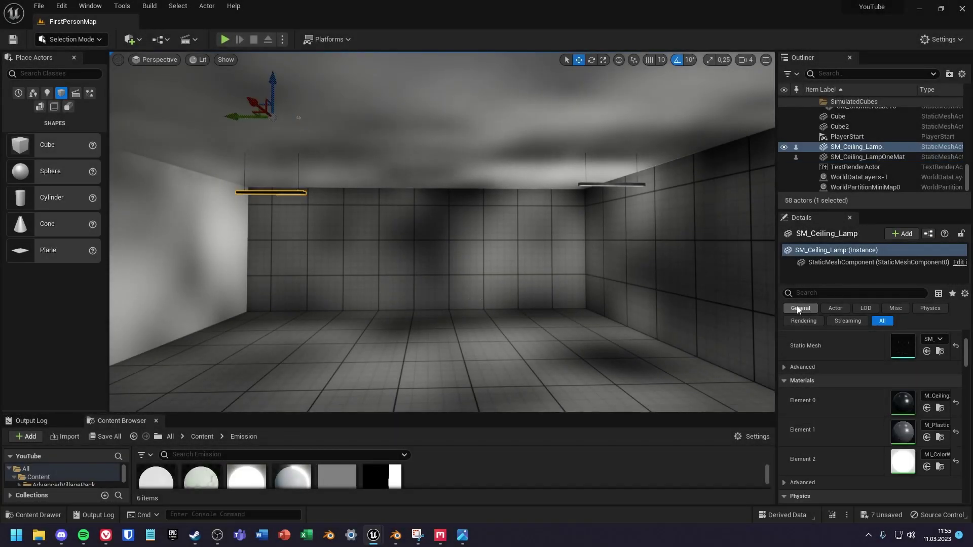
drag(776, 297, 703, 297)
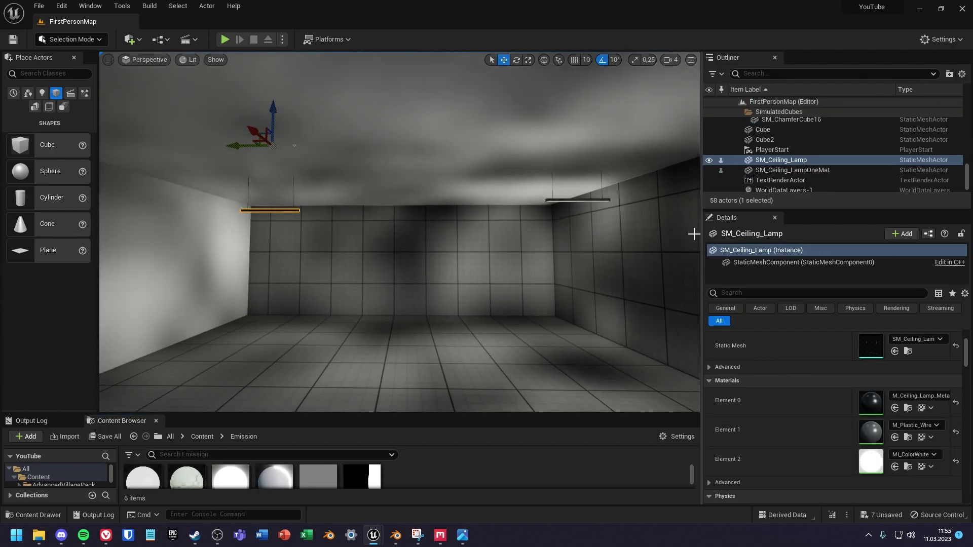
click(601, 200)
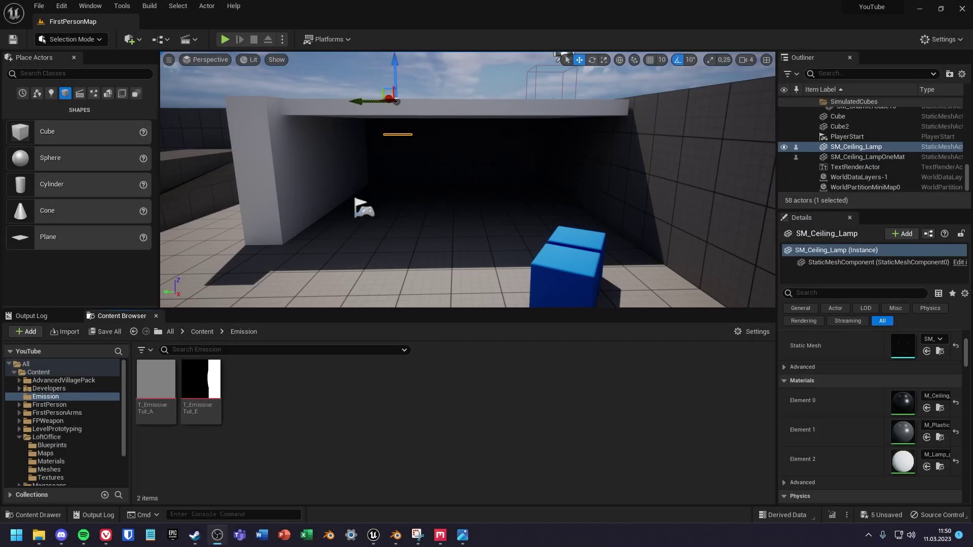
- Create a material named M_EmissiveMaster in the Emission folder and open it for editing
right_click(550, 416)
click(603, 171)
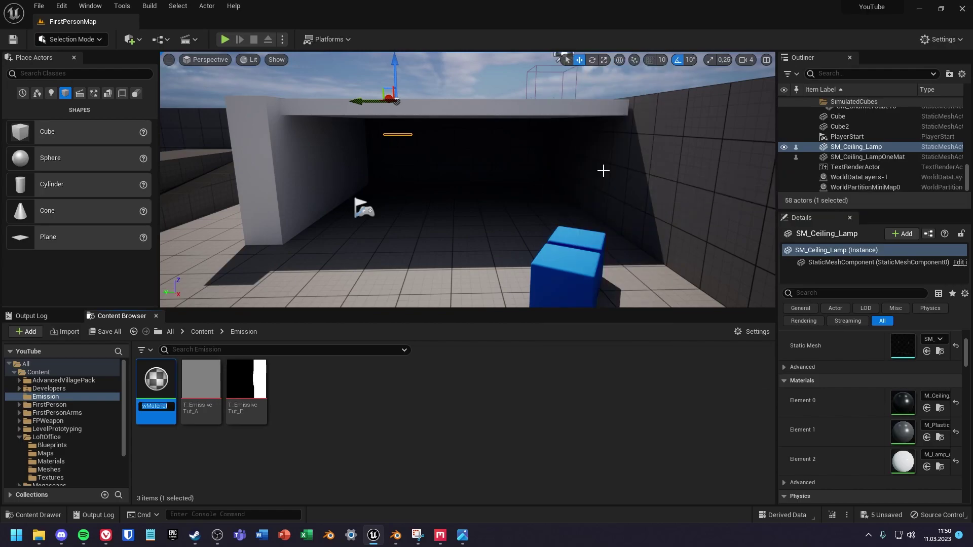
text(M_EmissiveMaster)
key(Return)
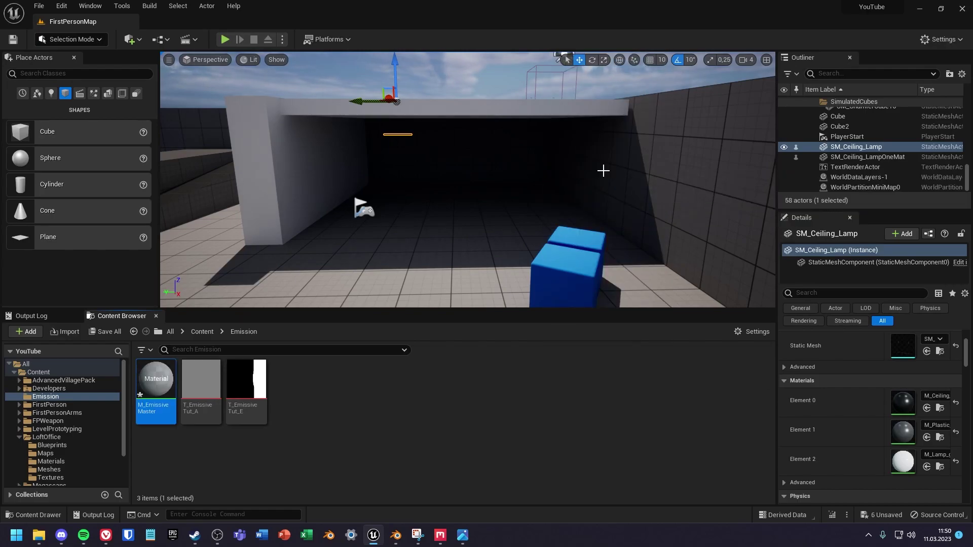
double_click(156, 380)
- Add a vector parameter node named EmissiveColor to the material graph
right_click(470, 237)
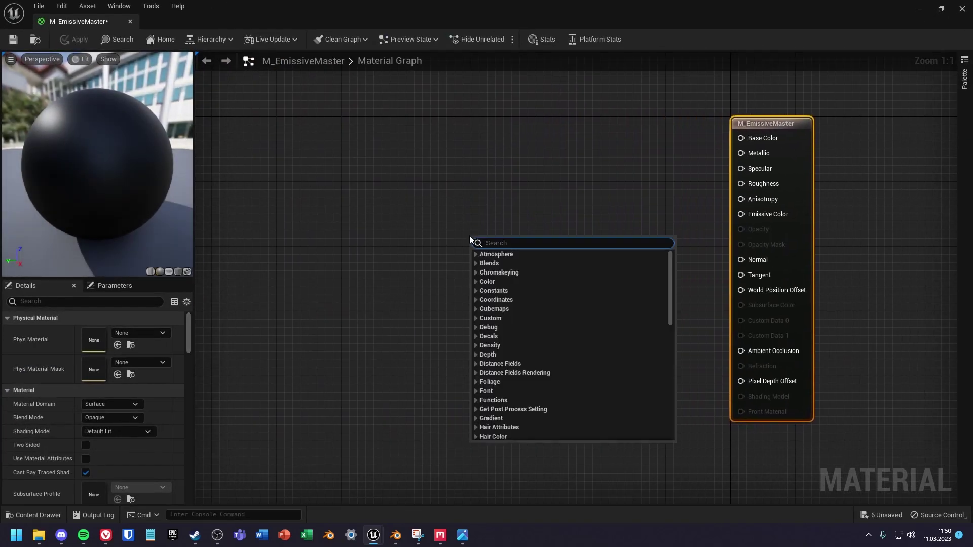
text(pa)
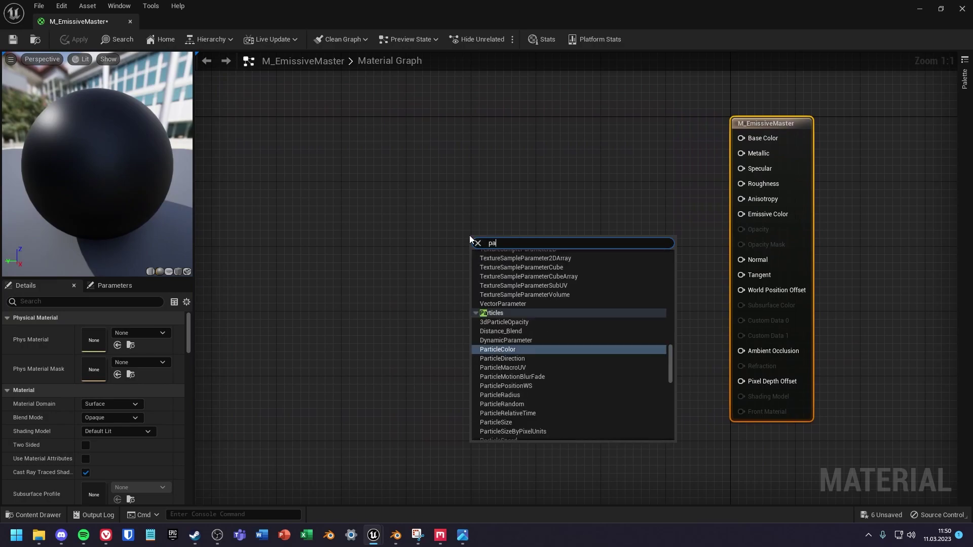
text(rameter)
click(505, 349)
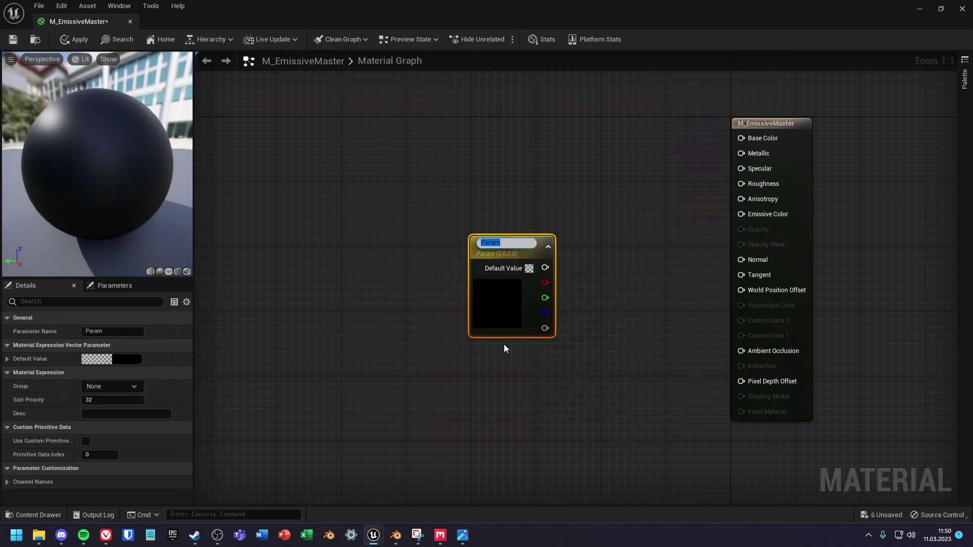
text(EmissiveC)
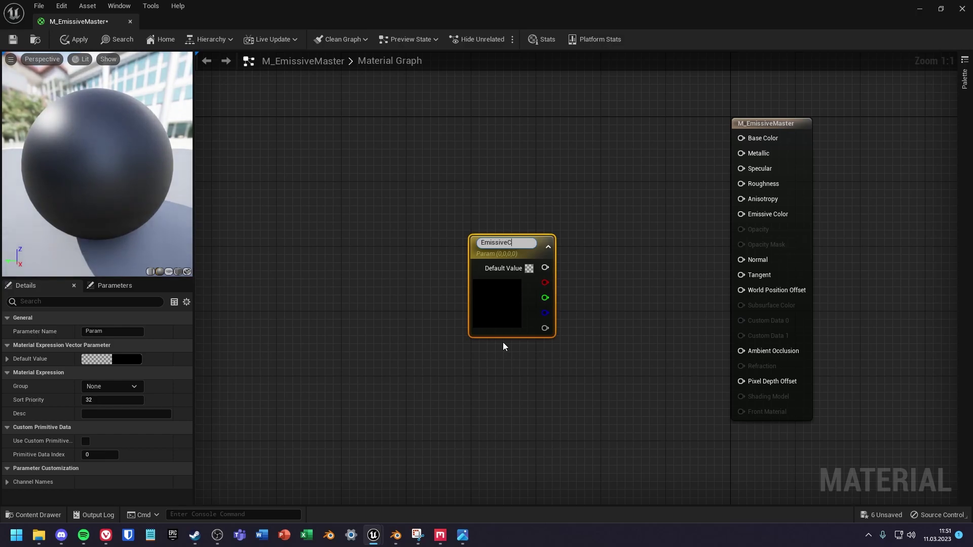
text(olor)
key(Return)
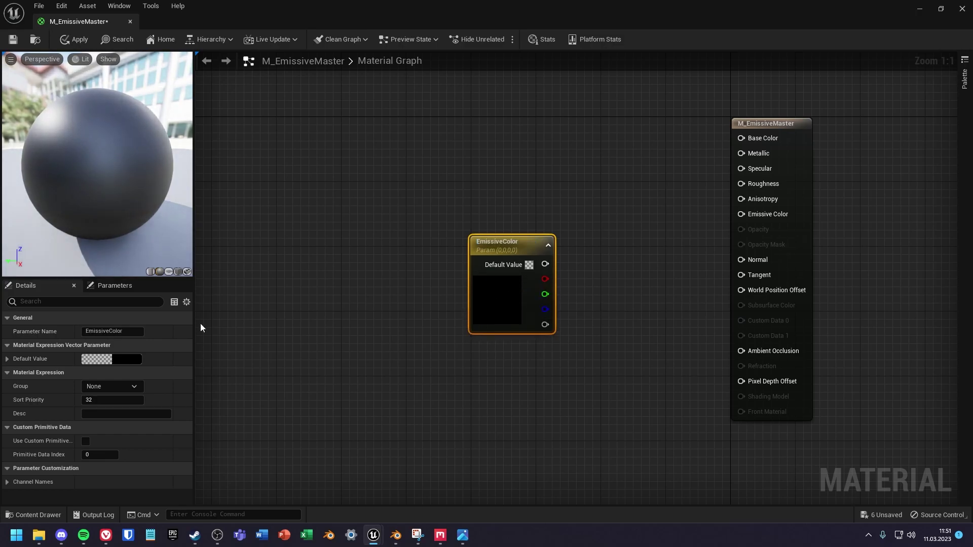
- Set EmissiveColor's default value to white and move the node farther from the material output
click(123, 360)
drag(273, 323, 271, 271)
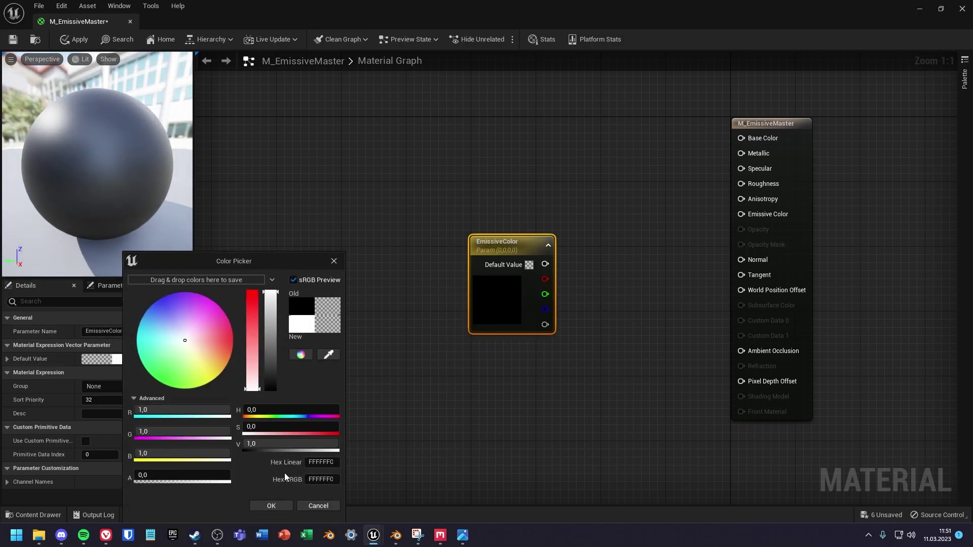
click(278, 503)
drag(507, 248, 388, 188)
click(480, 240)
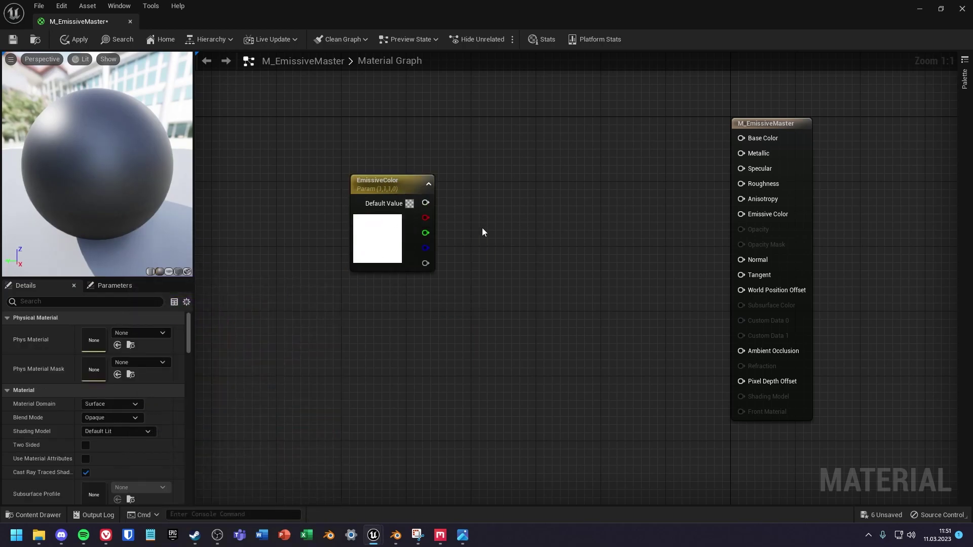
- Add a scalar parameter named EmissiveIntensity with default value 1 and place it below the EmissiveColor node
right_click(439, 335)
text(scalar)
key(Return)
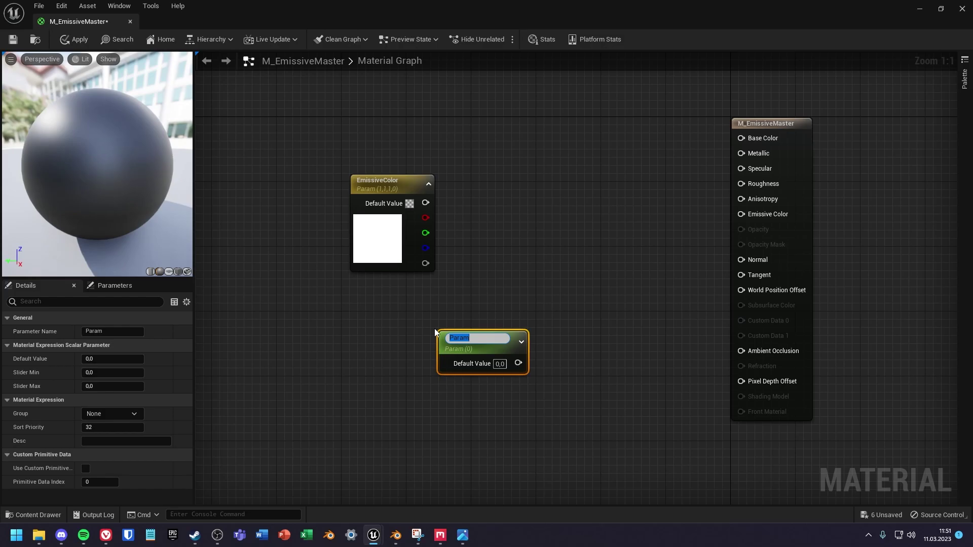
text(EmissiveIntensity)
key(Return)
drag(483, 334, 394, 291)
click(411, 316)
text(1)
click(472, 268)
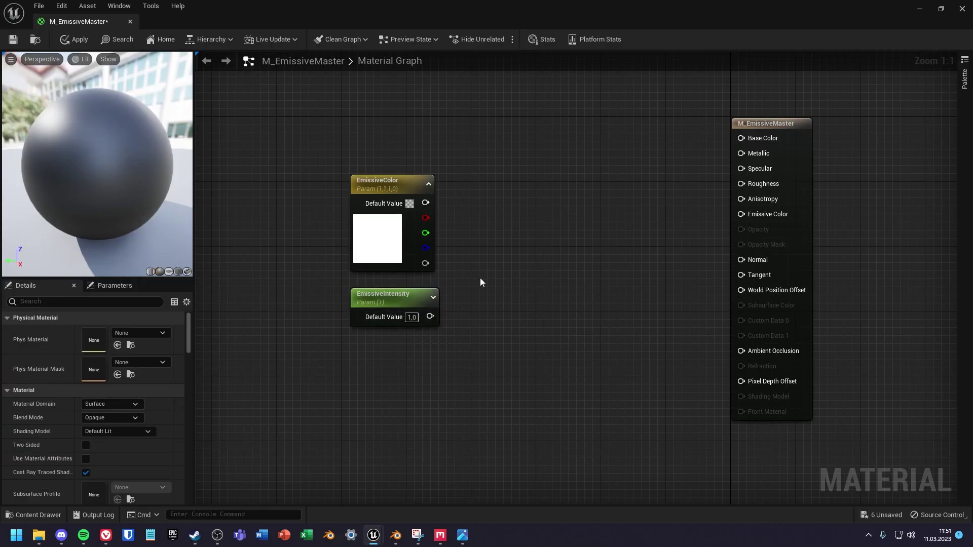
- Add a Multiply node with EmissiveColor feeding input A and EmissiveIntensity feeding input B
drag(426, 203, 533, 232)
text(multi)
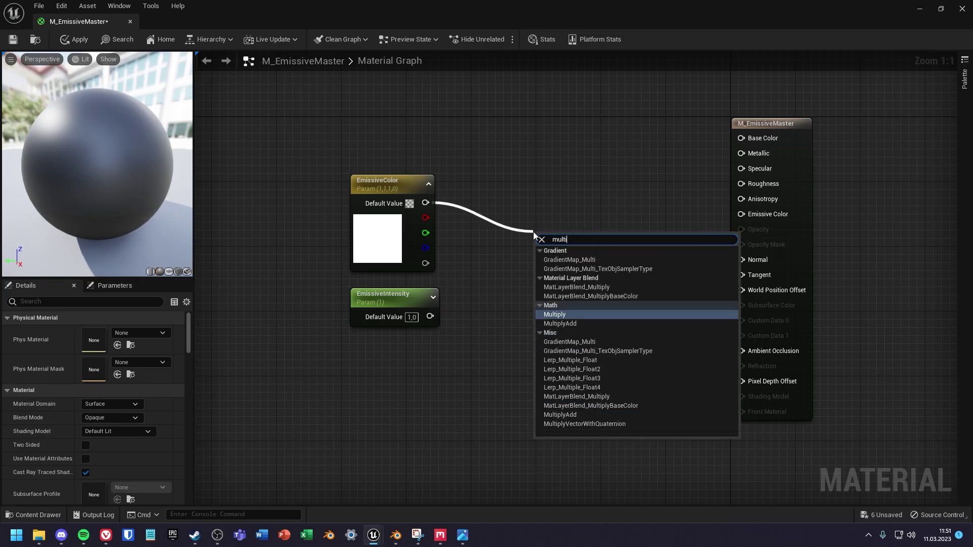
key(Return)
drag(430, 316, 545, 194)
click(606, 217)
right_drag(606, 218, 547, 236)
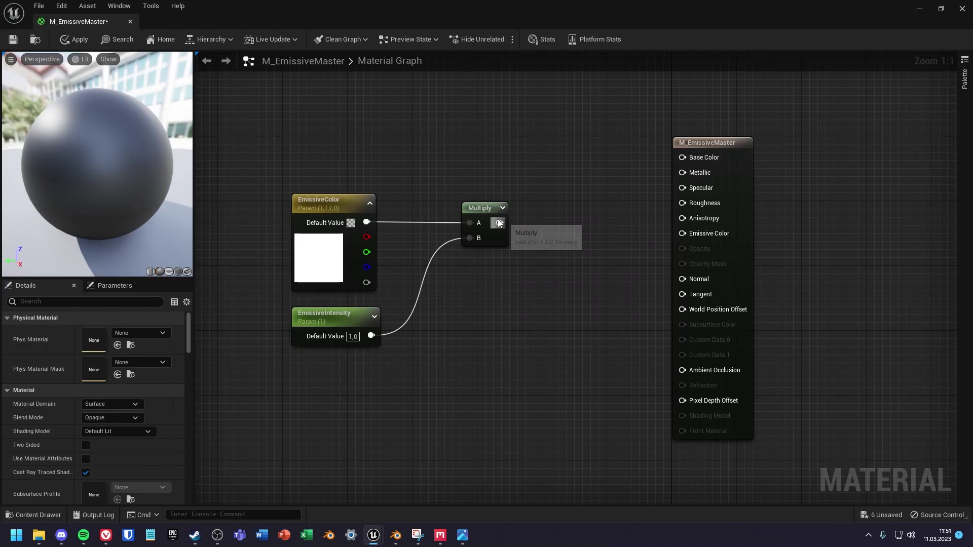
- Connect the Multiply output to the material's Emissive Color input, and apply, save and close the material
drag(498, 223, 682, 236)
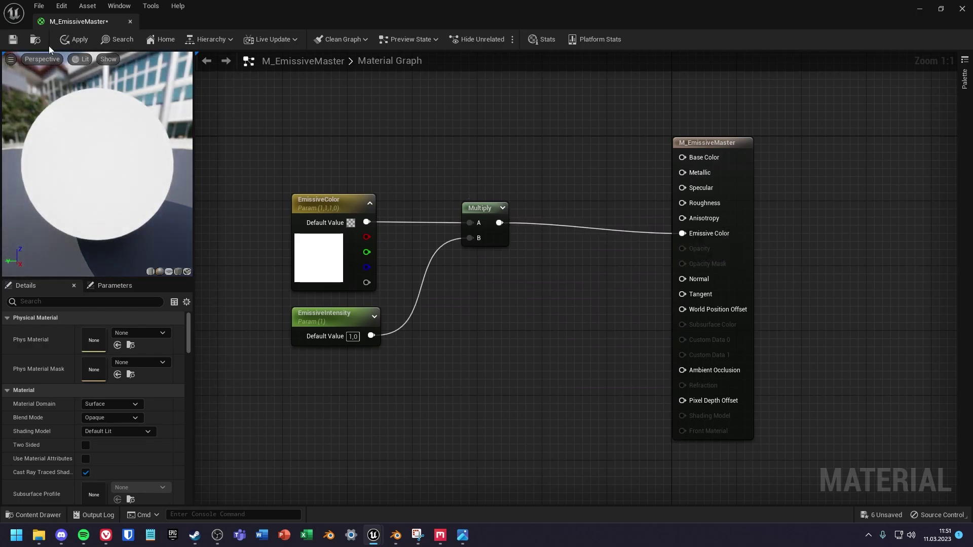
click(74, 39)
click(11, 40)
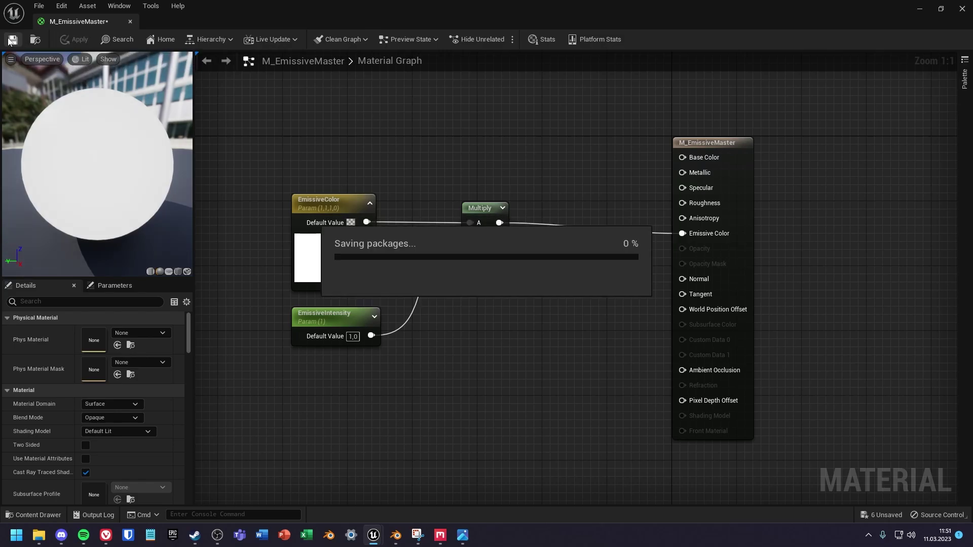
click(962, 9)
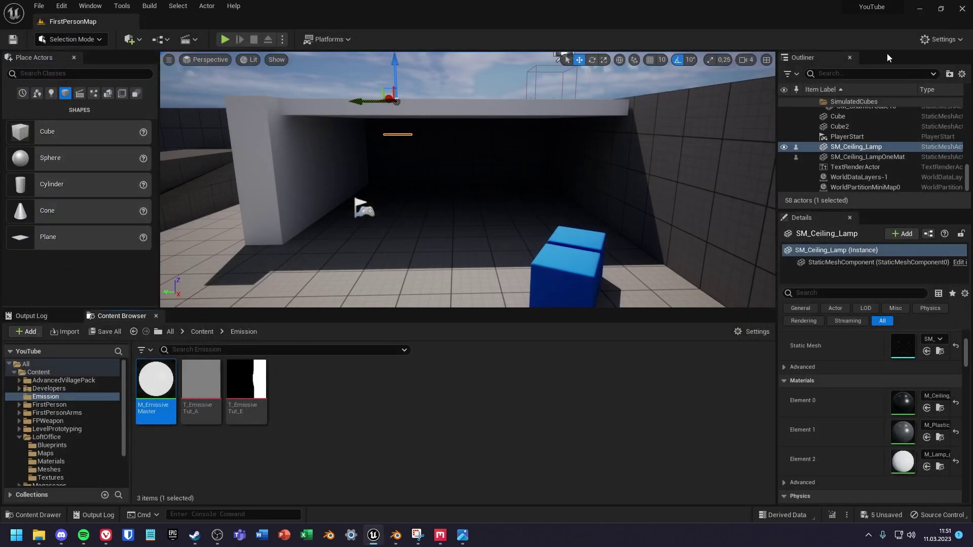
- Create a material instance of M_EmissiveMaster named MI_ColorWhite and open it
right_click(160, 375)
click(218, 127)
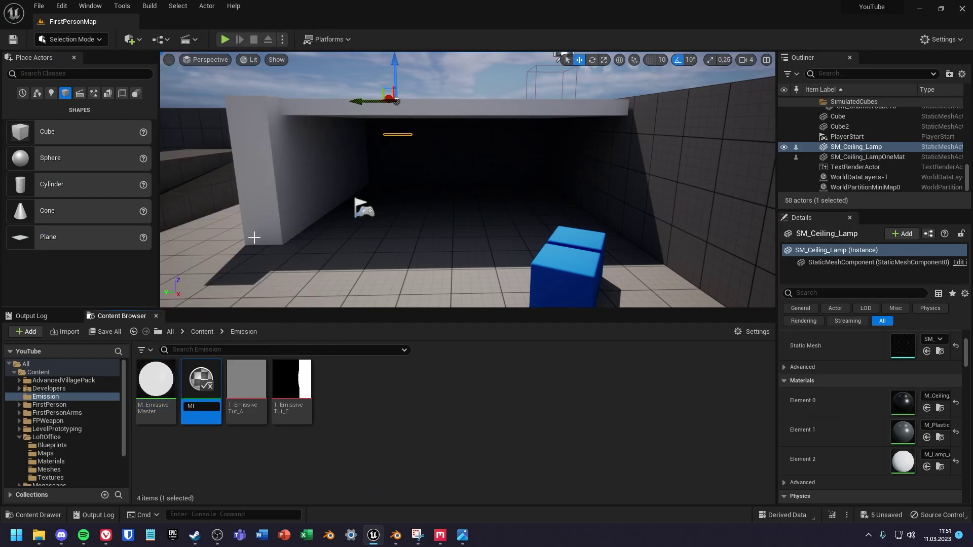
text(MI_ColorWhite)
key(Return)
double_click(218, 378)
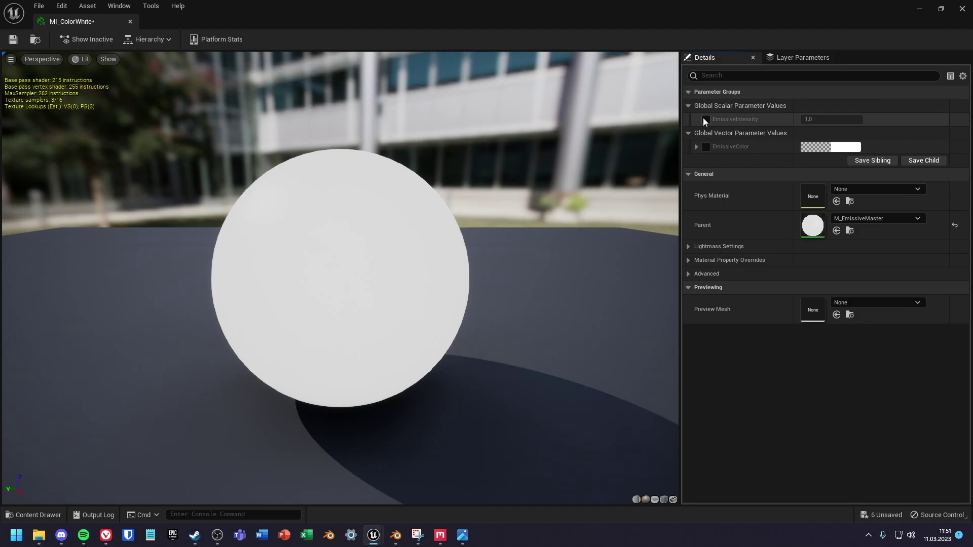
- Override EmissiveIntensity with 50 in MI_ColorWhite, and save and close the instance
click(705, 119)
click(827, 119)
text(50)
key(Return)
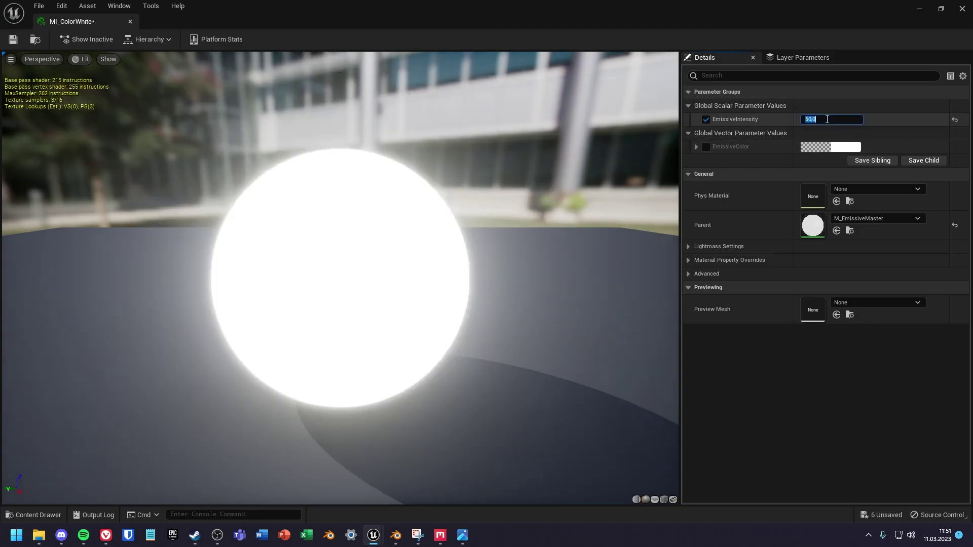
scroll(385, 309, down, 5)
drag(385, 309, 394, 270)
click(13, 39)
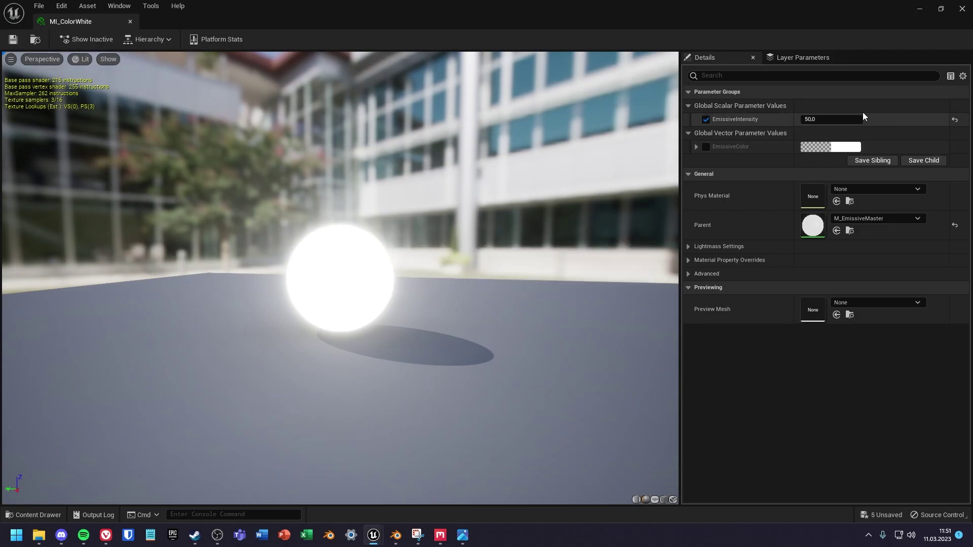
click(961, 9)
- Assign MI_ColorWhite to material slot Element 2 of the SM_Ceiling_Lamp actor
key(f)
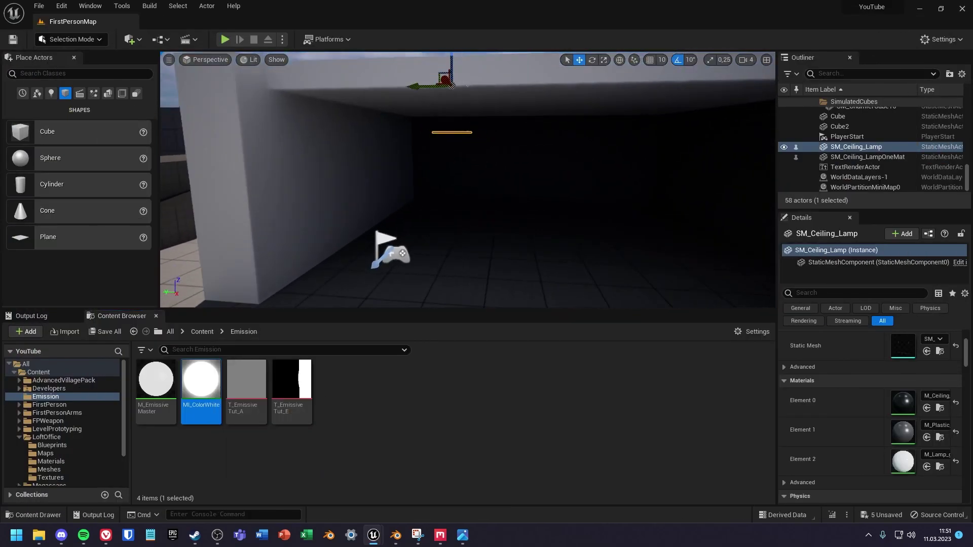
right_drag(542, 178, 396, 167)
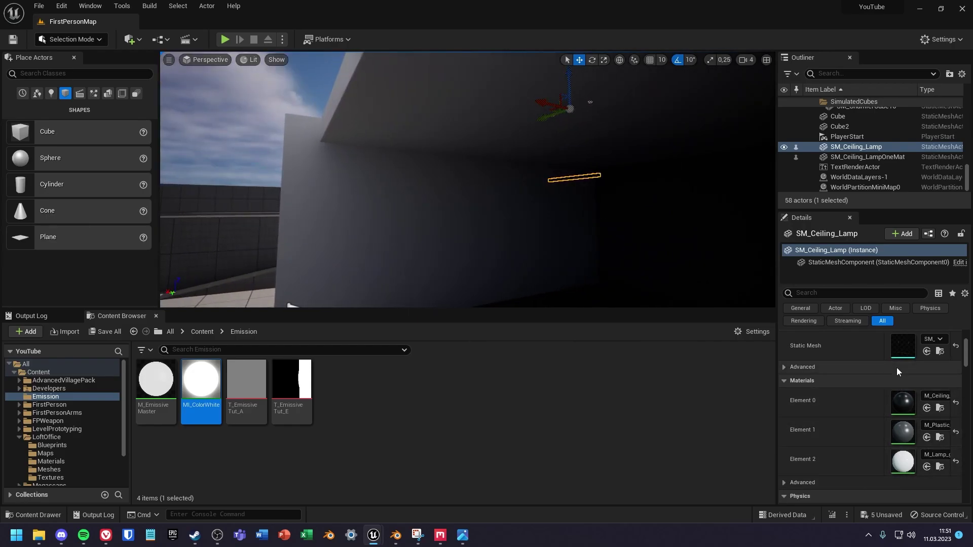
drag(202, 386, 892, 462)
- Fly around the room to examine the light cast by the emissive ceiling lamp
right_drag(507, 202, 573, 202)
key(s)
right_drag(573, 263, 527, 142)
key(w)
key(w)
key(s)
key(w)
key(s)
right_drag(354, 167, 512, 198)
- Try overriding EmissiveColor in MI_ColorWhite with orange and return to the level
double_click(196, 395)
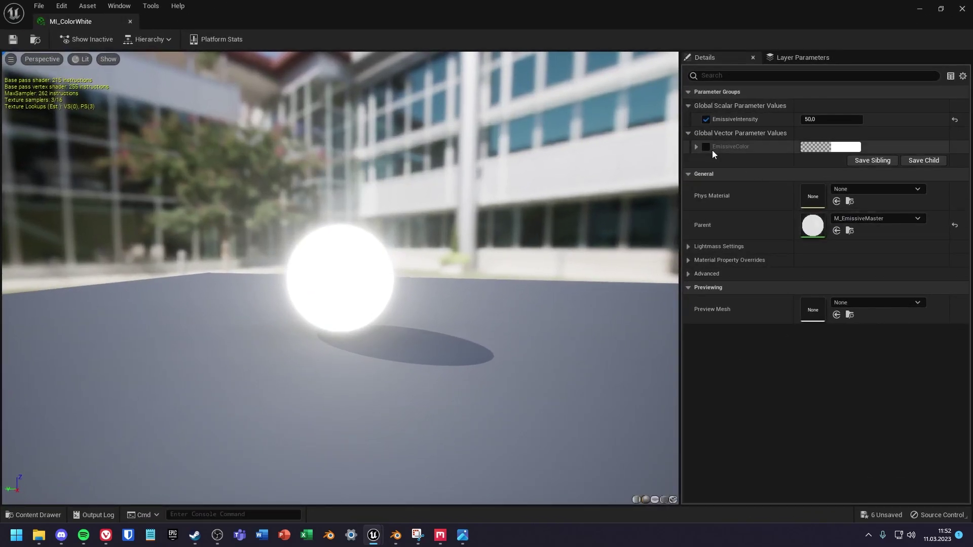
click(707, 147)
click(832, 147)
drag(696, 226, 735, 253)
click(759, 404)
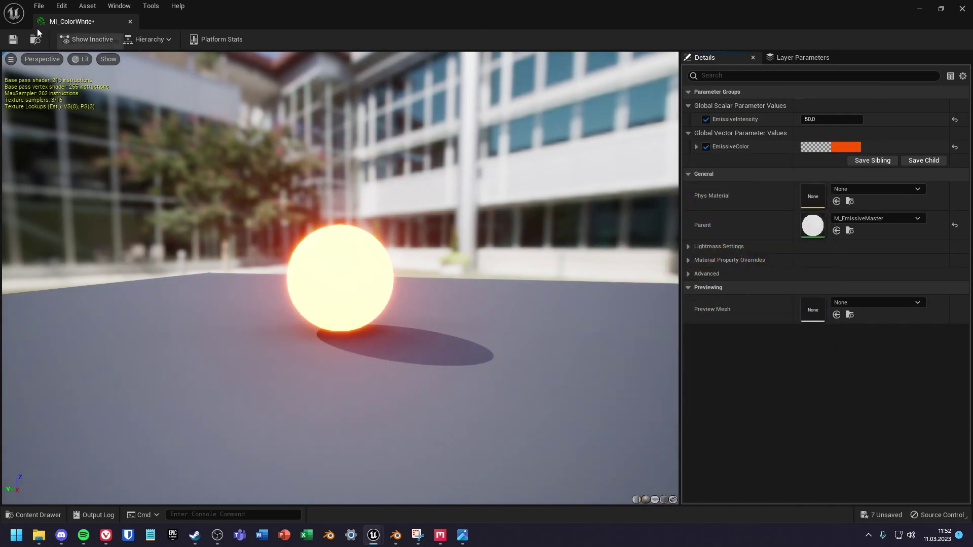
click(921, 11)
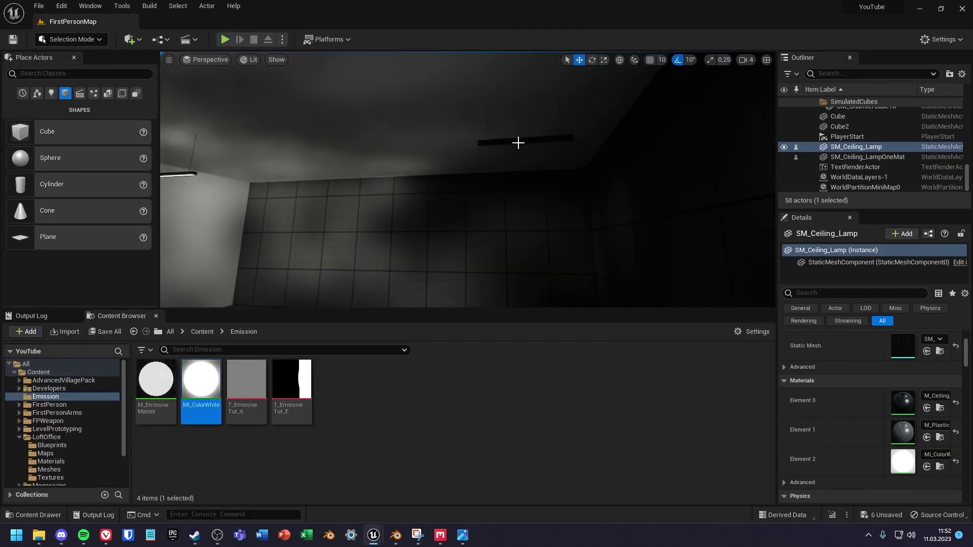
- Select the second ceiling lamp, SM_Ceiling_LampOneMat, and check its material slots
click(517, 143)
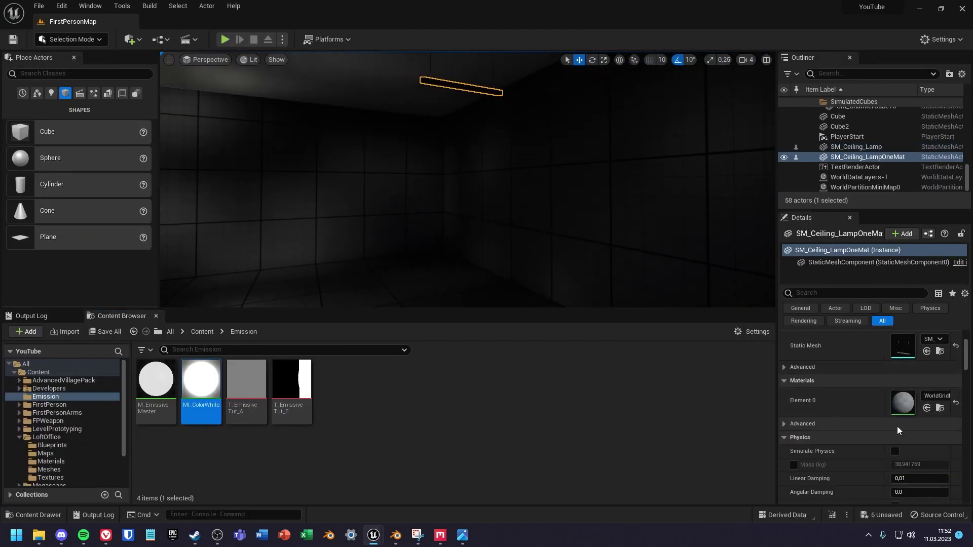
right_drag(473, 213, 452, 222)
click(370, 376)
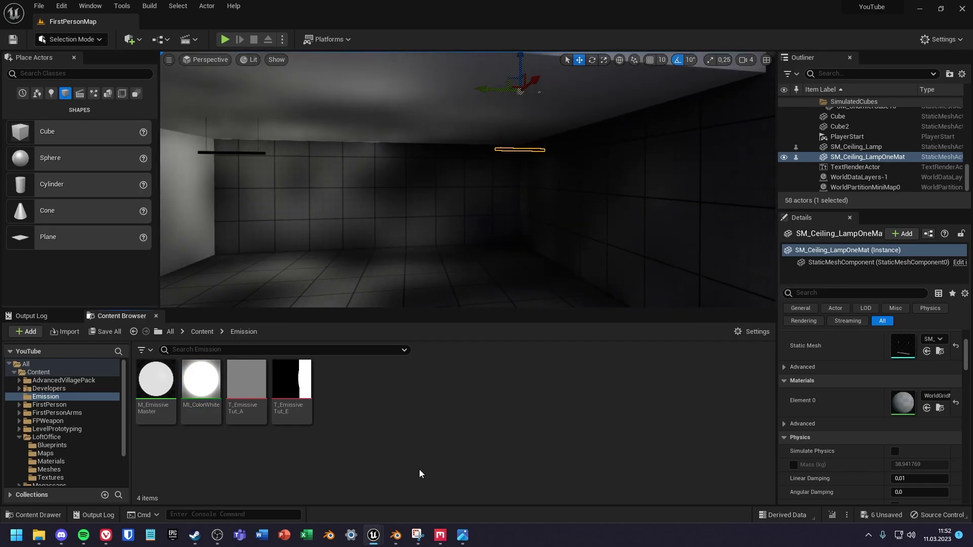
- Switch to Blender and examine the ceiling lamp mesh from several angles, including the underside of the light bar
click(395, 536)
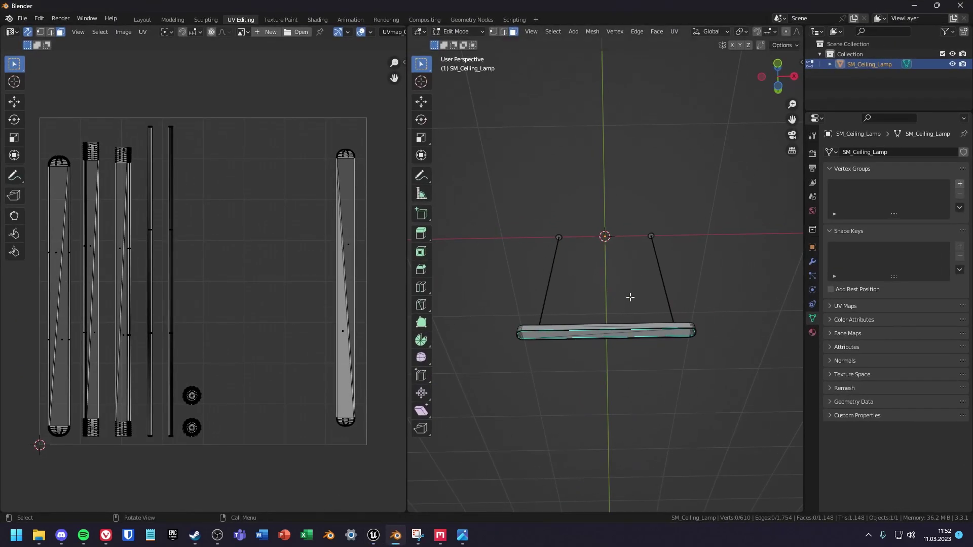
right_click(617, 294)
middle_drag(604, 231, 516, 252)
key(Tab)
middle_drag(638, 279, 707, 298)
key(Tab)
scroll(650, 272, up, 5)
middle_drag(645, 339, 662, 315)
key(l)
key(ctrl+z)
scroll(662, 315, down, 3)
- Select the light strip's separate UV island, followed by the lamp's whole UV layout, to compare them with the mesh
drag(306, 104, 396, 464)
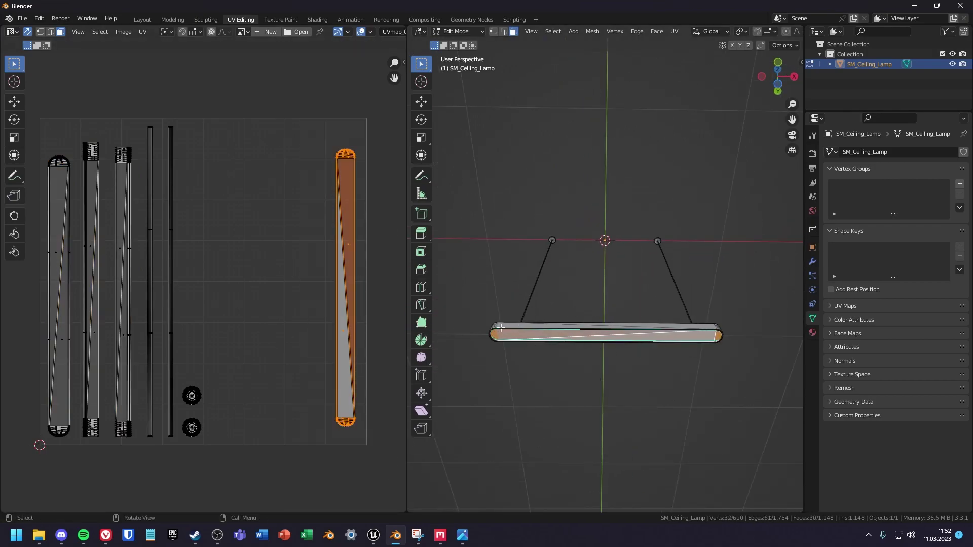
scroll(246, 298, down, 3)
key(a)
middle_drag(445, 310, 579, 397)
- Switch to Quixel Mixer, examine the lamp and its flat texture in 2D View, and return to 3D View
click(441, 537)
click(698, 35)
alt+drag(479, 307, 474, 260)
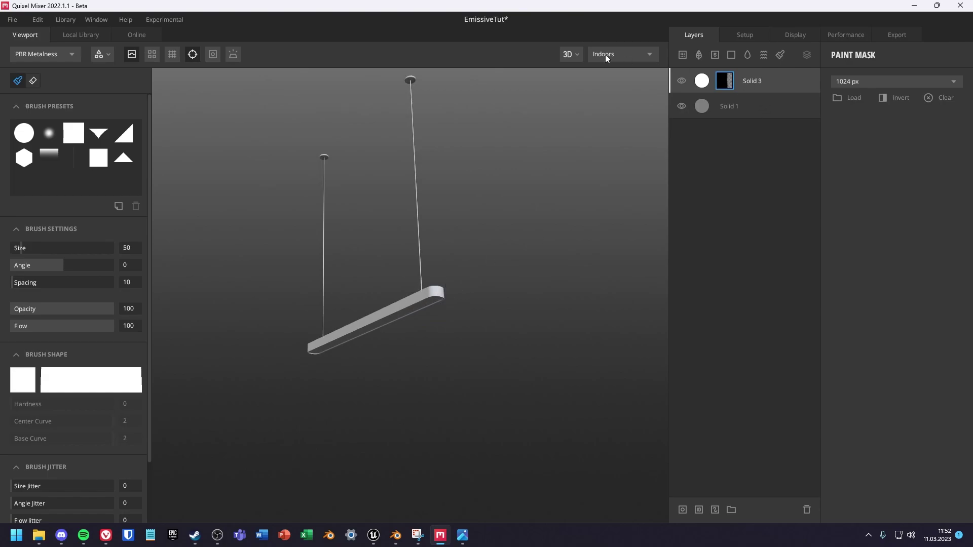
click(570, 54)
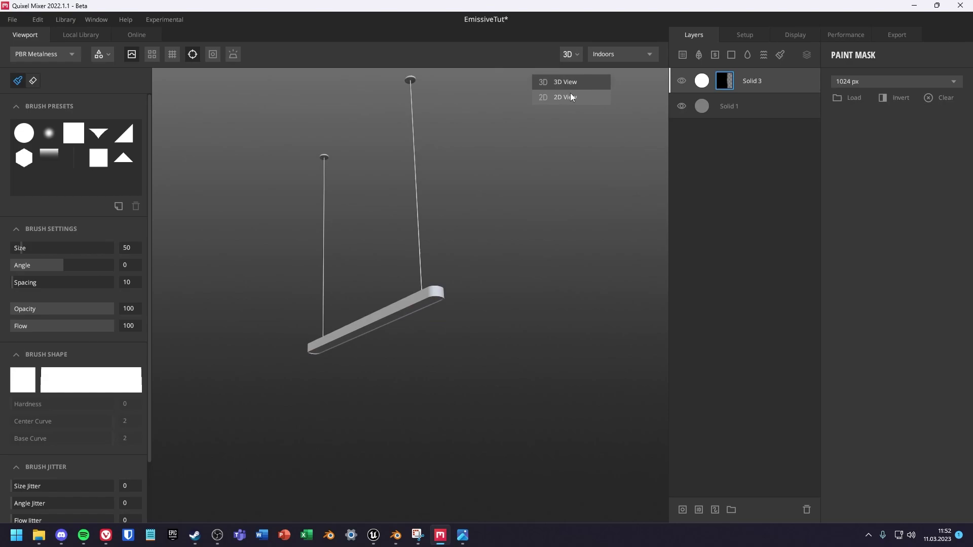
click(571, 95)
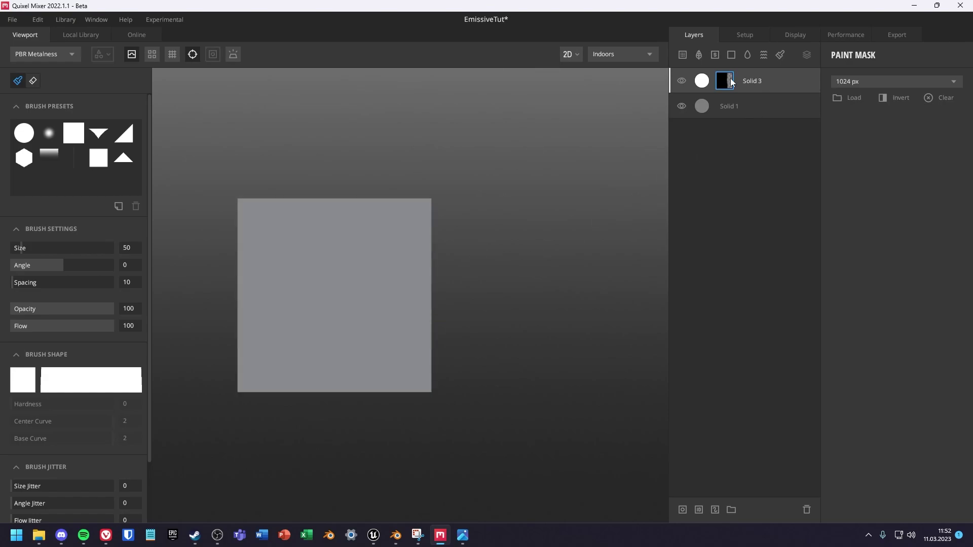
click(569, 54)
click(580, 81)
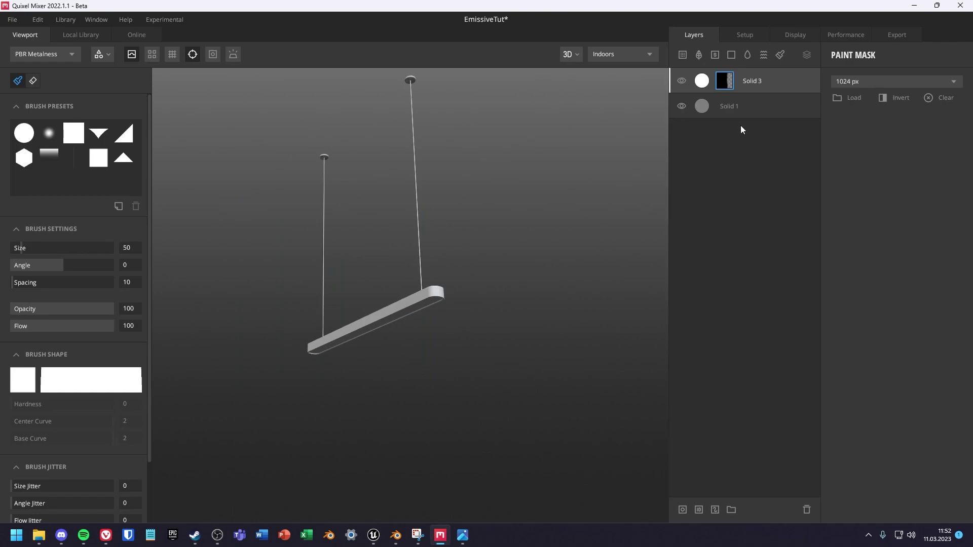
- Show the export settings in Quixel Mixer, switch to Unreal Engine, and examine the T_EmissiveTut_E mask texture
click(898, 35)
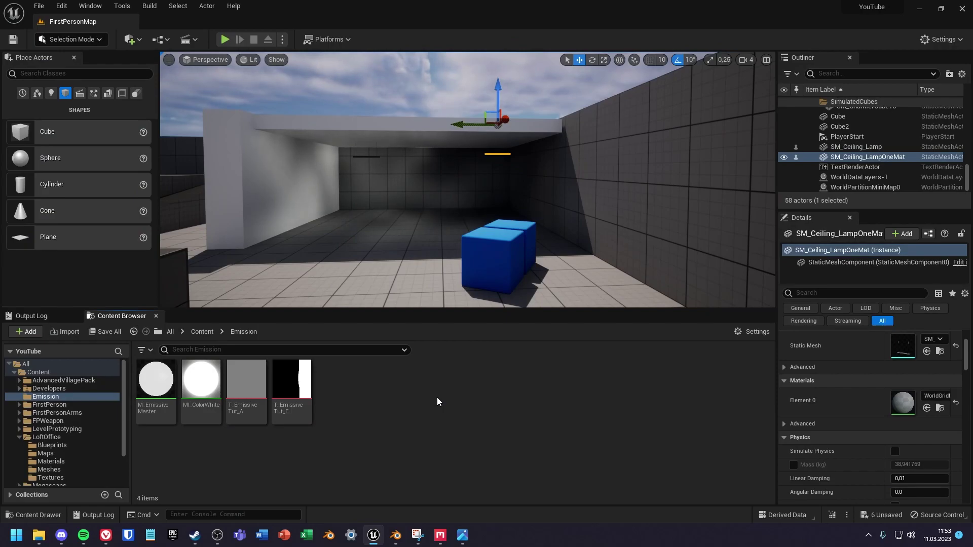
right_click(437, 397)
click(393, 393)
double_click(292, 385)
scroll(345, 389, down, 2)
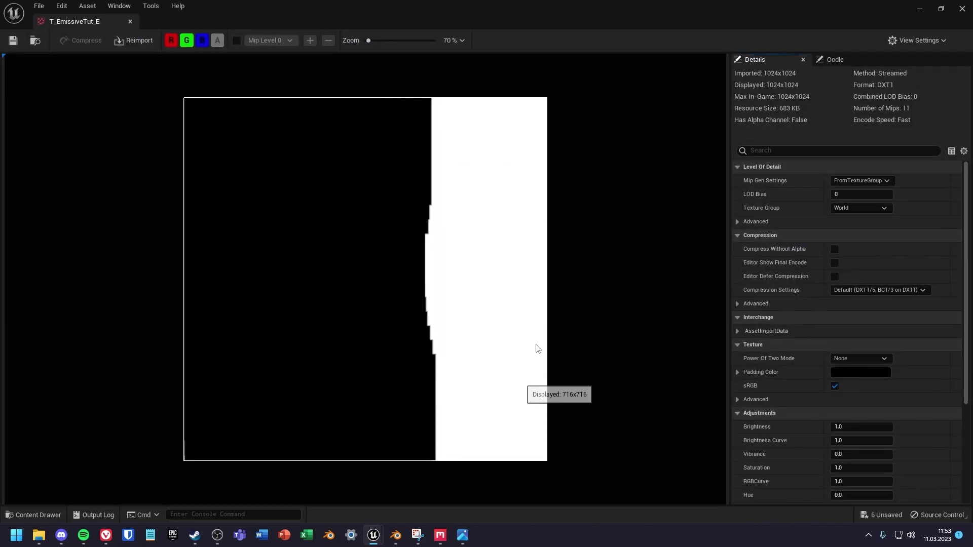
- Compare the mask with the light strip's UV island in Blender, and return to Unreal's level editor
click(396, 535)
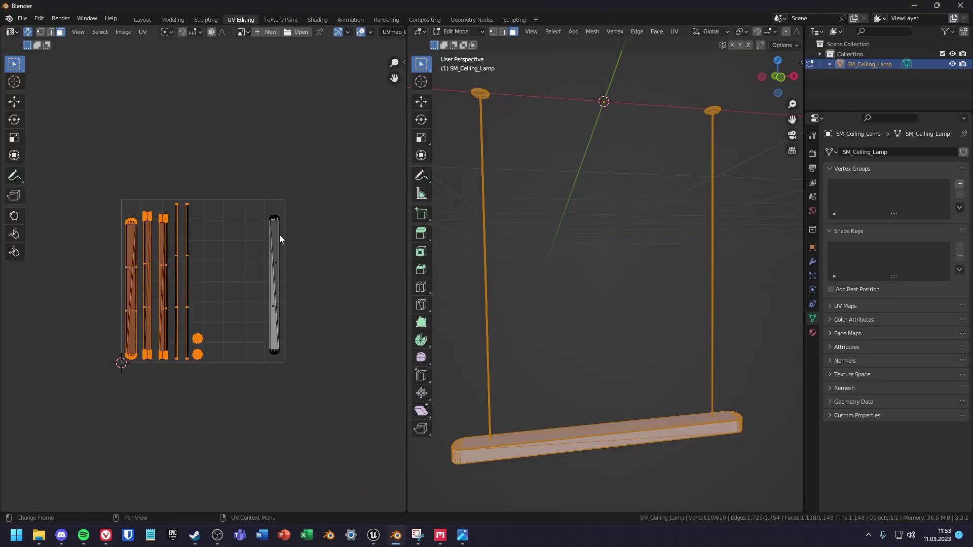
drag(236, 187, 282, 261)
click(918, 6)
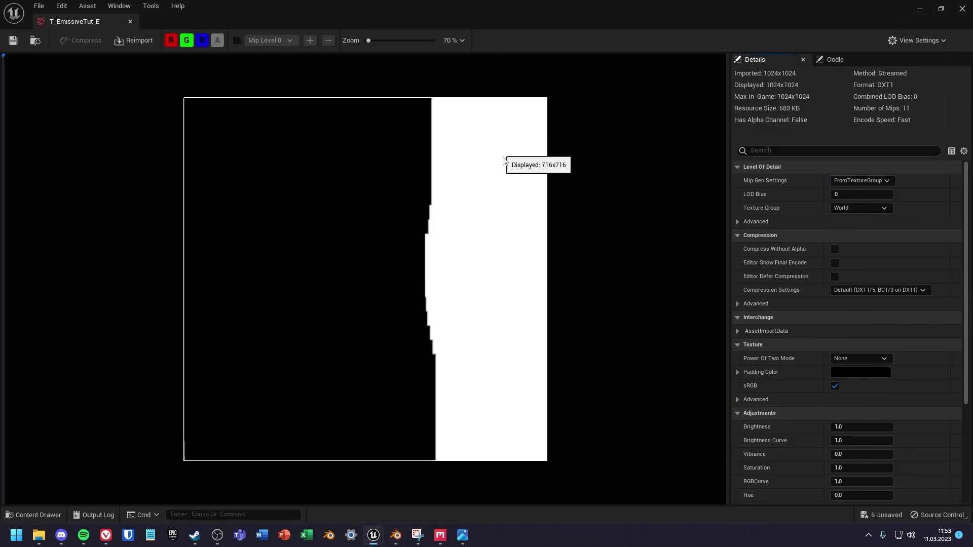
click(921, 9)
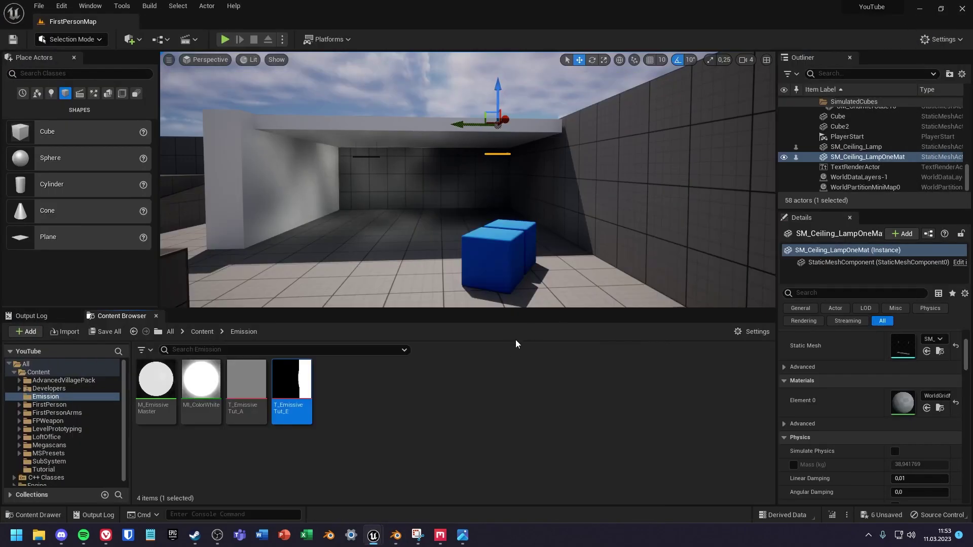
- Create a material named M_Master in the Emission folder and open its material graph
right_click(381, 383)
click(425, 142)
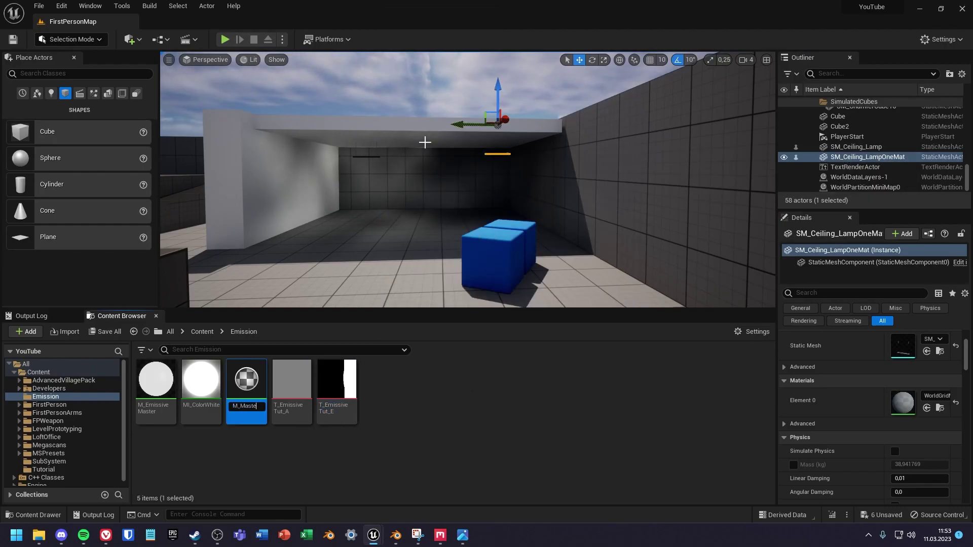
text(M_Master)
key(Return)
double_click(203, 380)
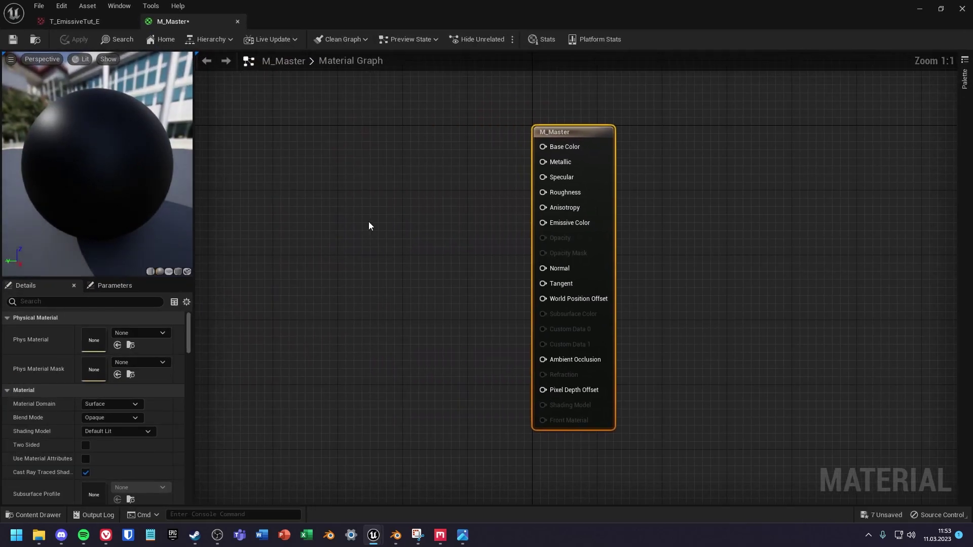
- Add a TextureSampleParameter2D node named Albedo to the M_Master graph
right_click(362, 222)
text(Parameter)
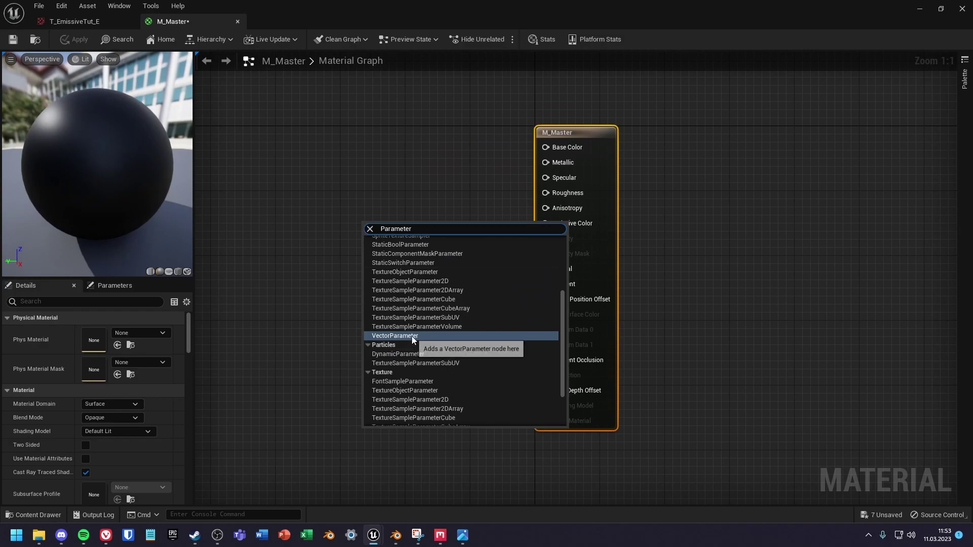
click(408, 281)
text(Albedo)
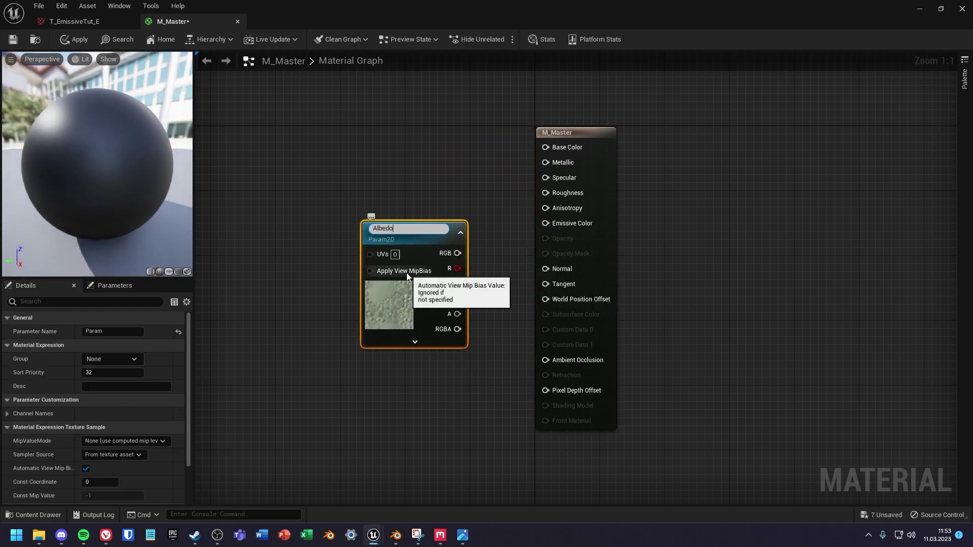
key(Return)
- Connect the Albedo node's RGB output to Base Color and line the node up with the material's input
right_drag(407, 273, 533, 187)
drag(572, 265, 700, 181)
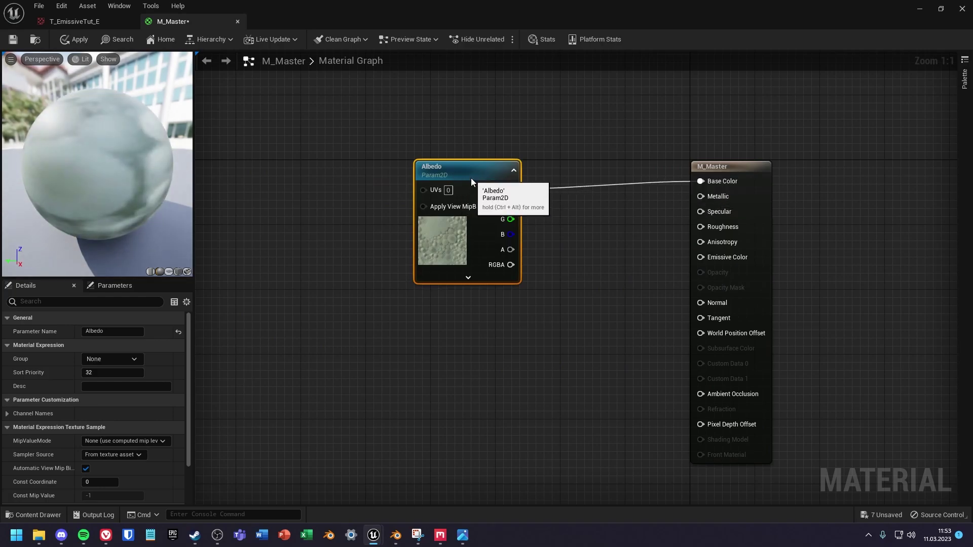
drag(470, 178, 472, 162)
click(582, 276)
right_drag(579, 293, 518, 285)
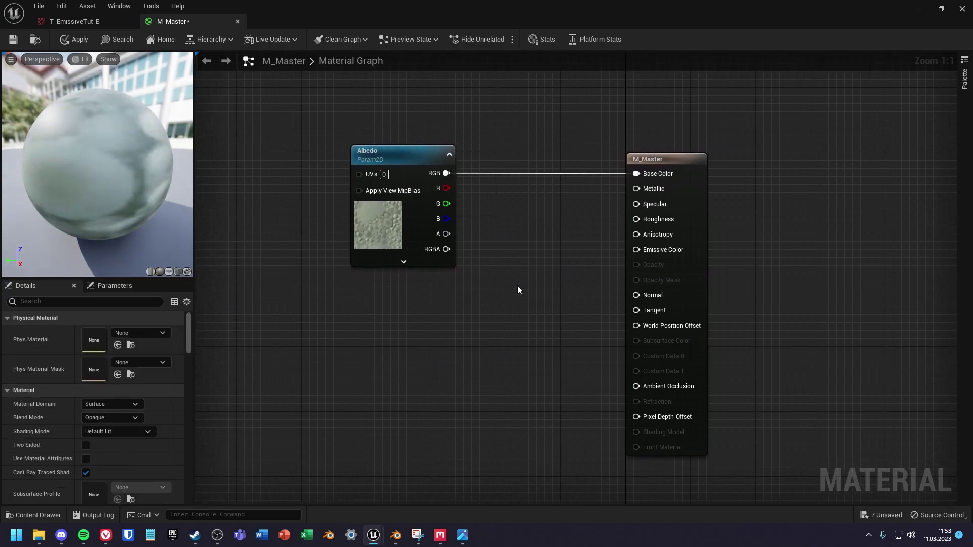
- Copy the EmissiveIntensity parameter and the Multiply node from M_EmissiveMaster into the M_Master graph
click(443, 184)
click(483, 316)
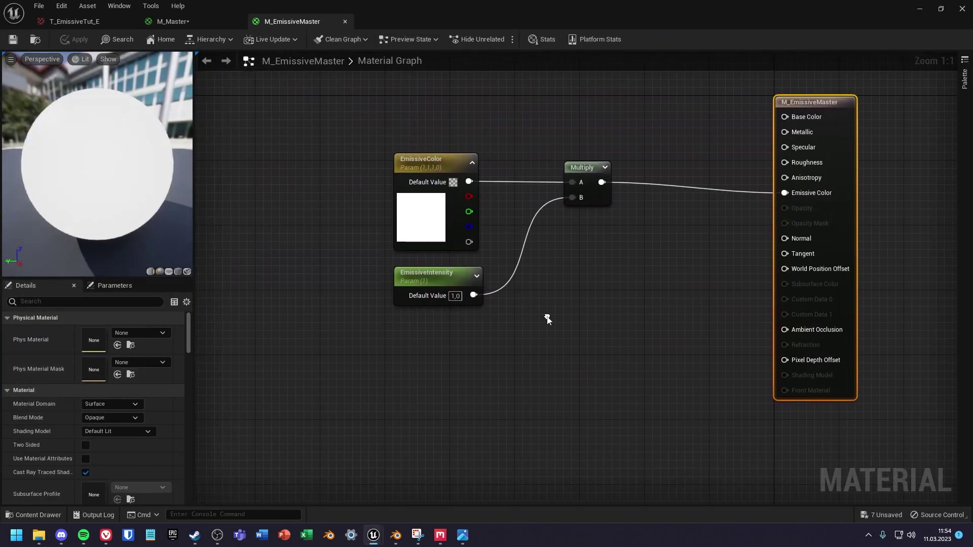
click(463, 273)
shift+click(579, 197)
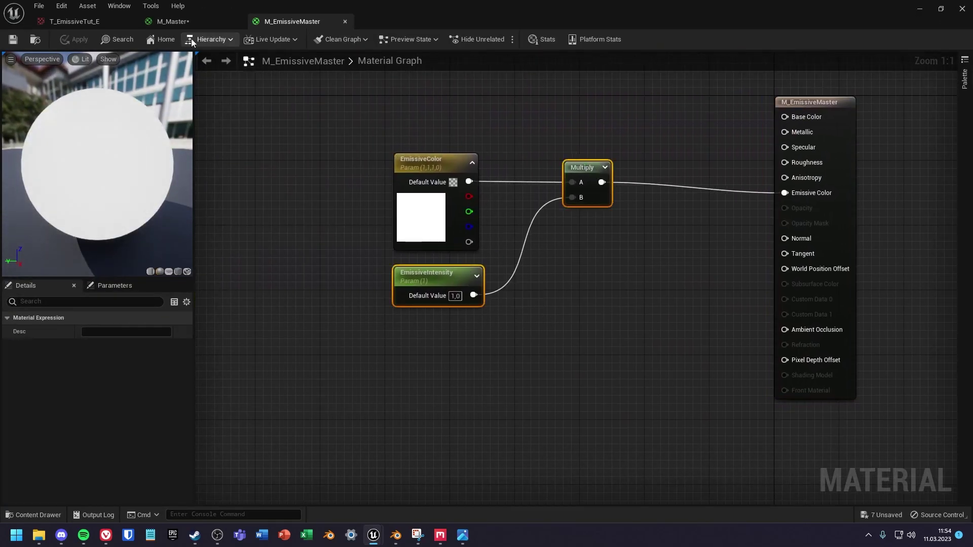
click(172, 22)
right_drag(454, 327, 588, 168)
key(ctrl+v)
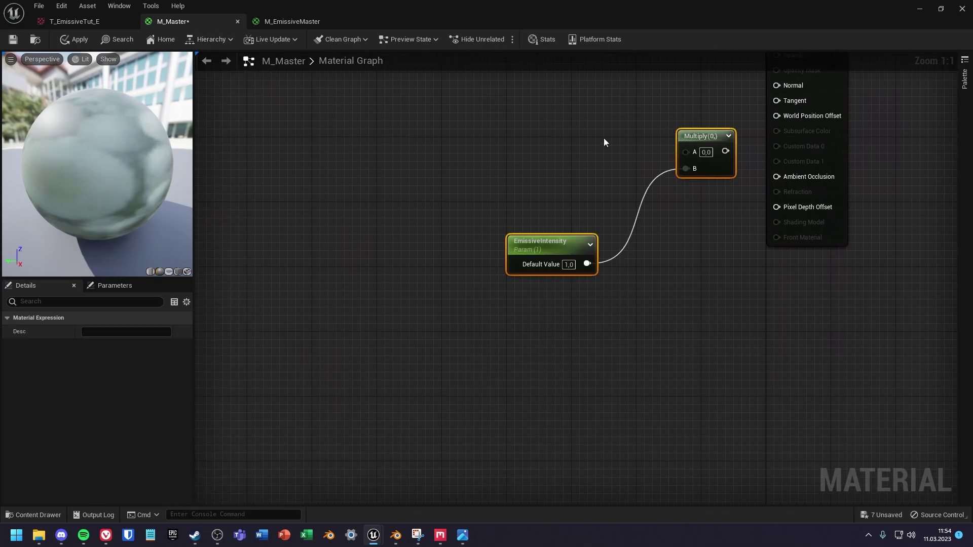
right_drag(603, 116, 466, 266)
click(466, 266)
right_drag(399, 256, 442, 259)
click(464, 405)
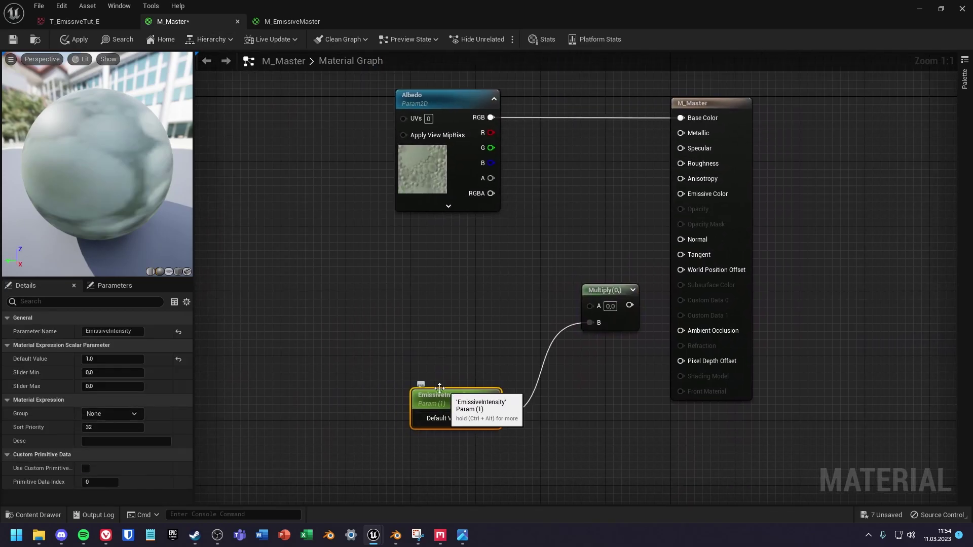
click(605, 293)
- Duplicate the Albedo texture parameter, place the copy beneath the original, and rename it EmissiveMask
click(448, 100)
key(ctrl+d)
drag(518, 249, 431, 242)
click(114, 330)
double_click(114, 330)
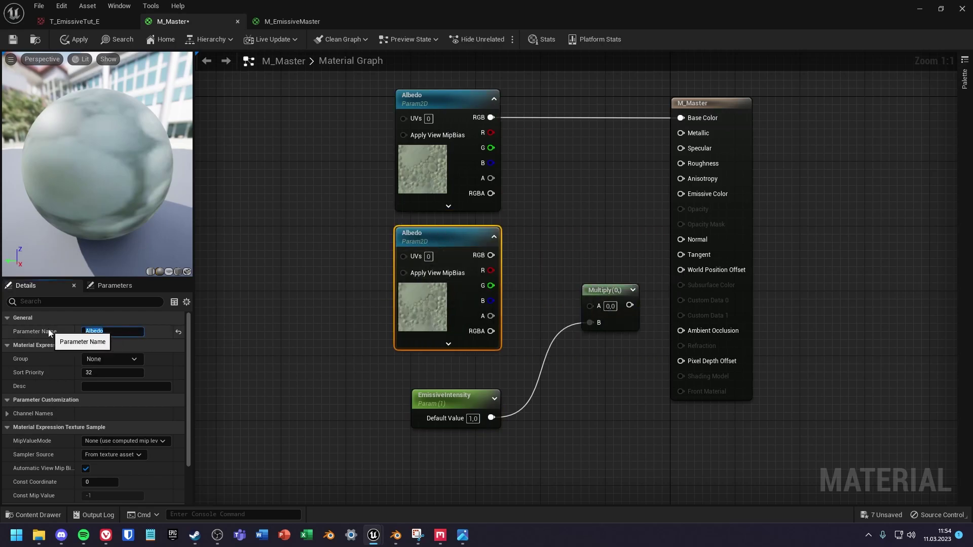
text(EmissiveMask)
key(Return)
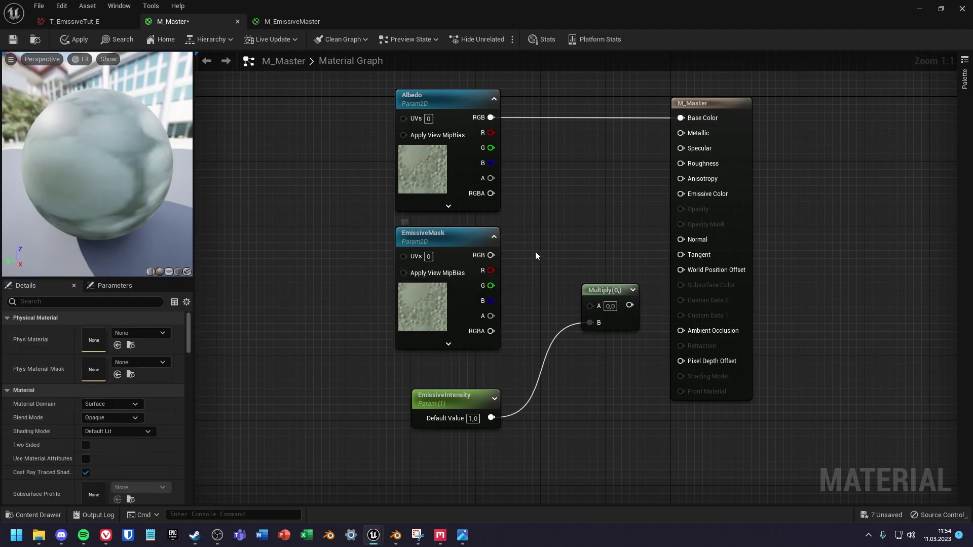
- Connect EmissiveMask's RGB output to Multiply input A and the Multiply result to Emissive Color, and save the material
click(537, 251)
right_drag(537, 251, 500, 253)
drag(458, 257, 558, 307)
right_drag(571, 270, 509, 299)
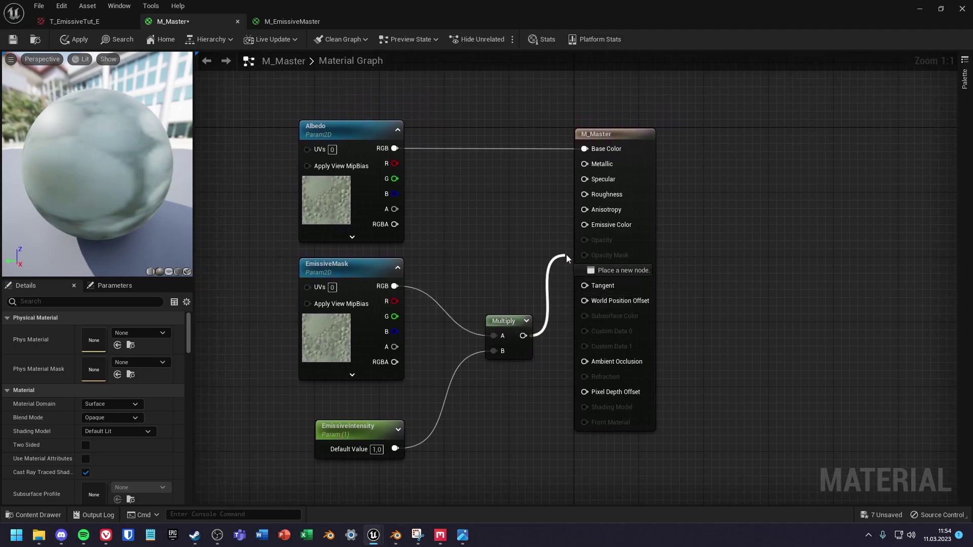
drag(566, 253, 583, 225)
click(14, 40)
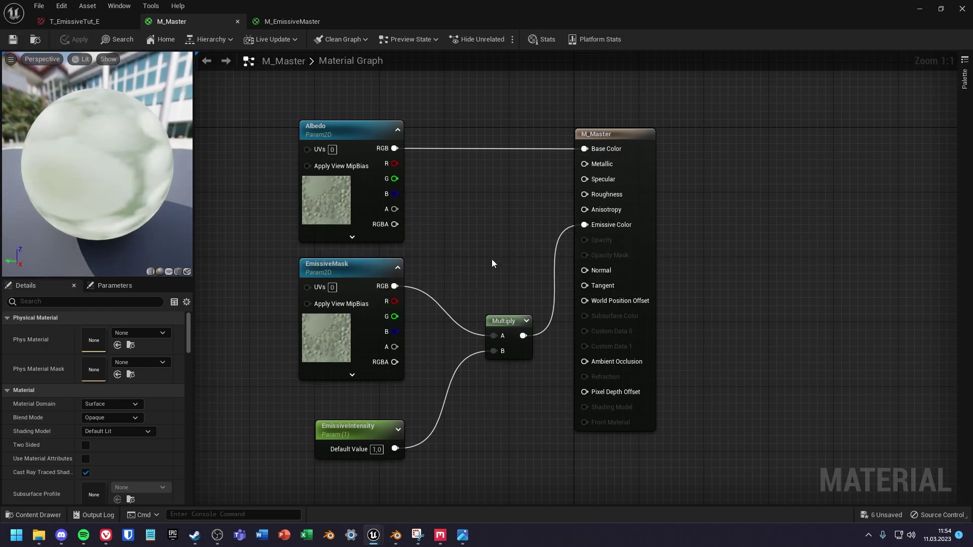
- Create a material instance of M_Master named MI_Lamp in the Emission folder
click(927, 8)
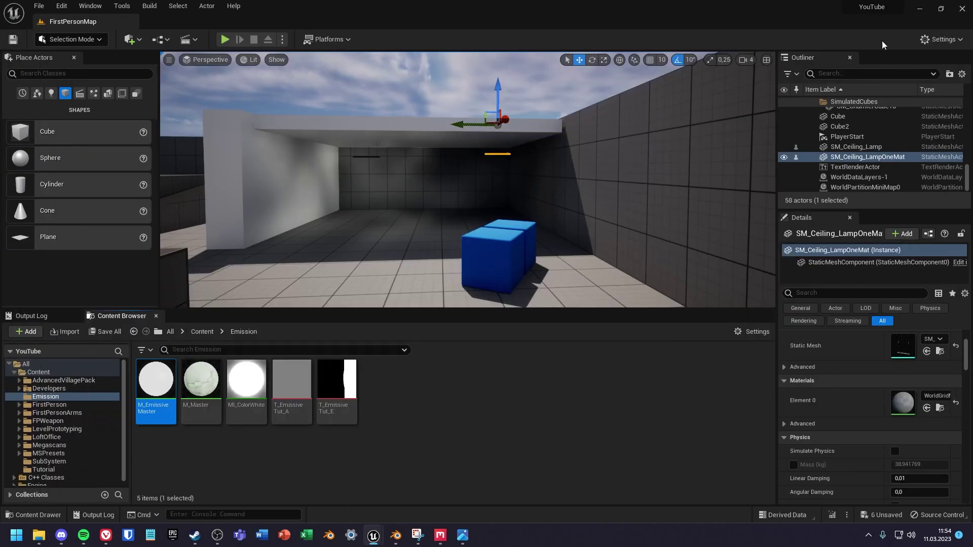
click(413, 399)
click(203, 381)
right_click(206, 381)
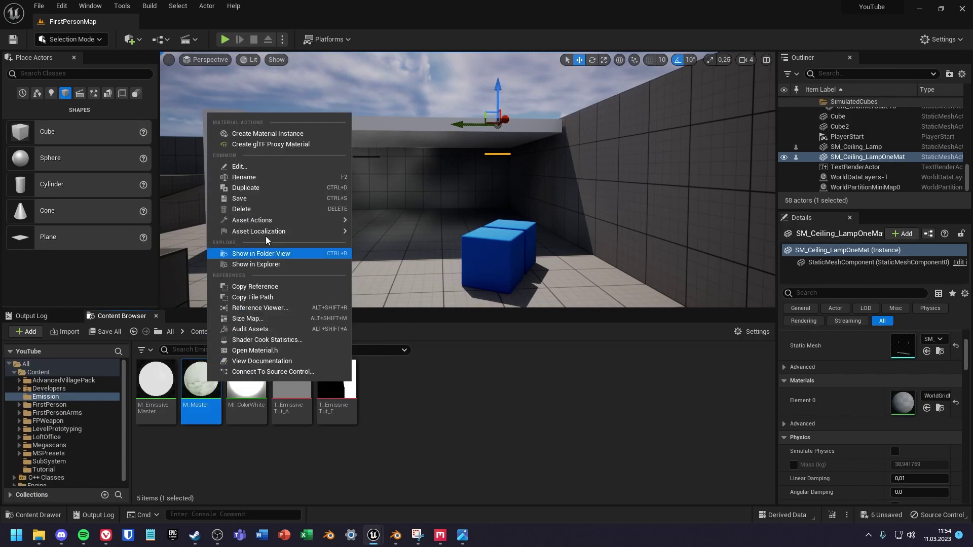
click(262, 134)
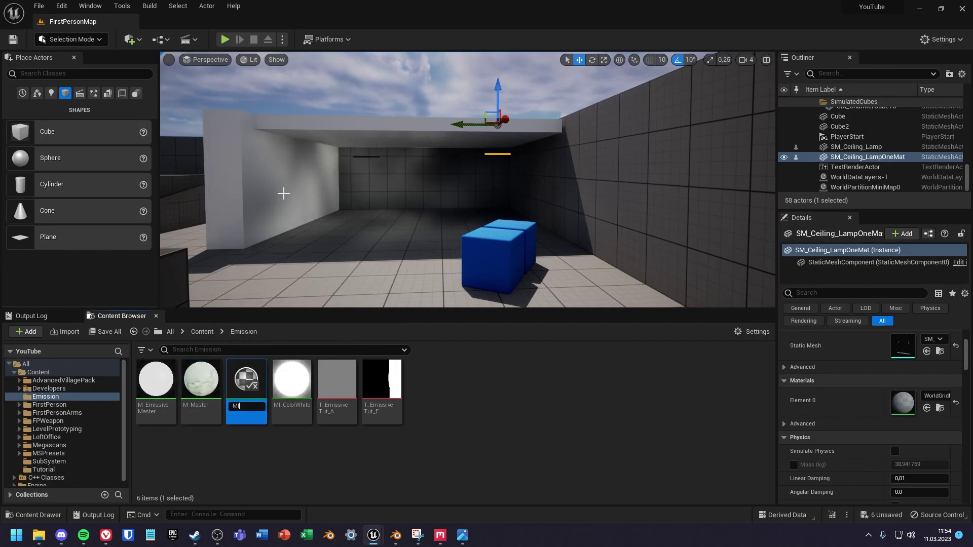
text(MI_Lamp)
key(Return)
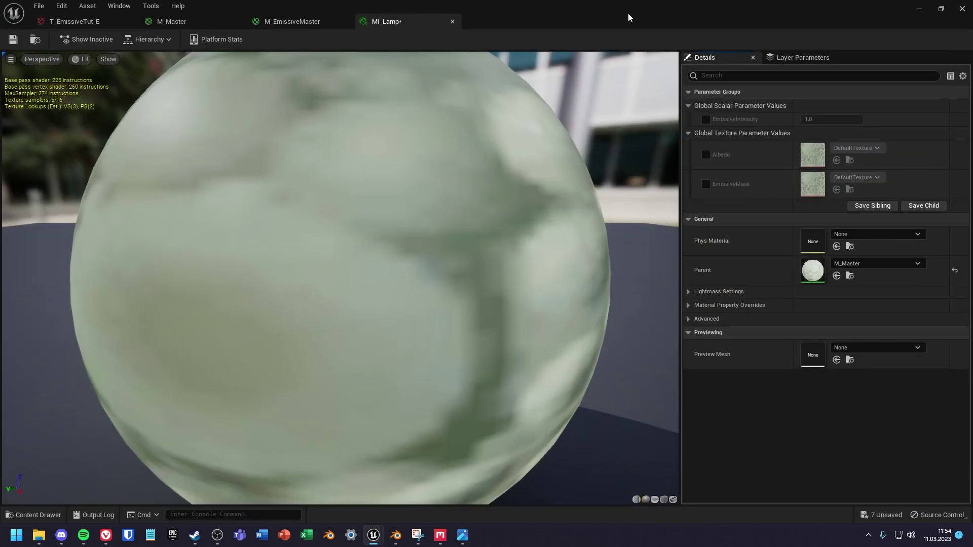
- Shrink the MI_Lamp editor window so the texture assets are reachable, and enable the EmissiveIntensity, Albedo and EmissiveMask overrides
drag(628, 14, 656, 50)
click(755, 151)
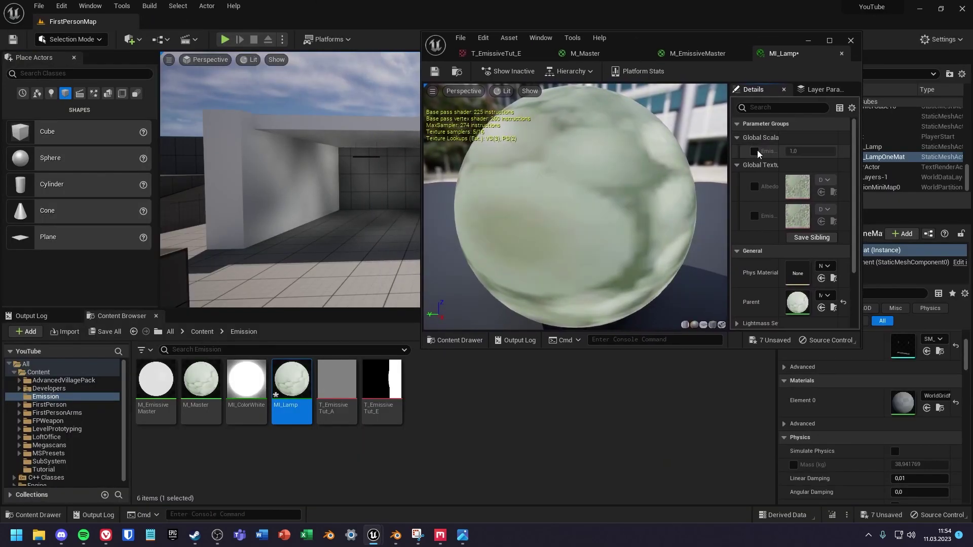
click(754, 186)
click(755, 216)
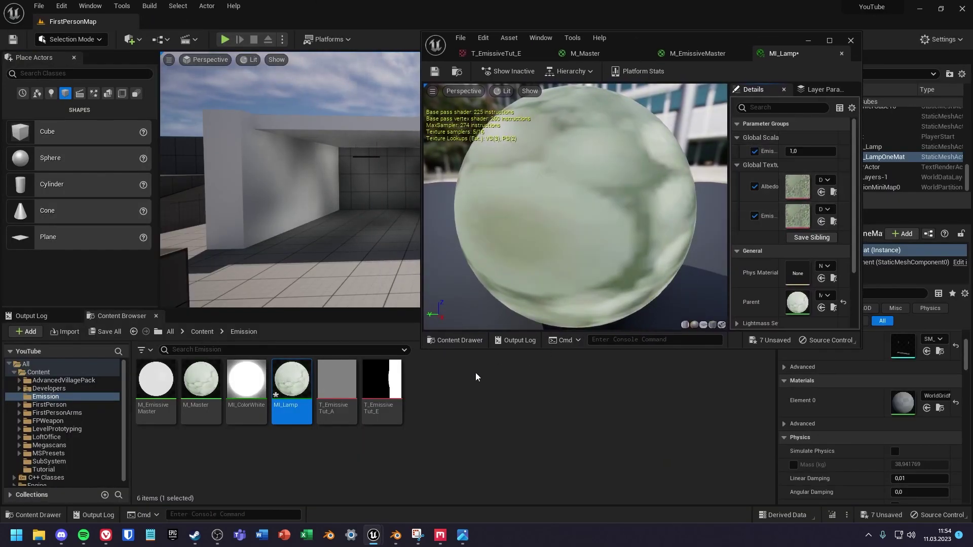
- Assign T_EmissiveTut_A to MI_Lamp's Albedo and T_EmissiveTut_E to its EmissiveMask, and inspect the preview sphere
double_click(339, 386)
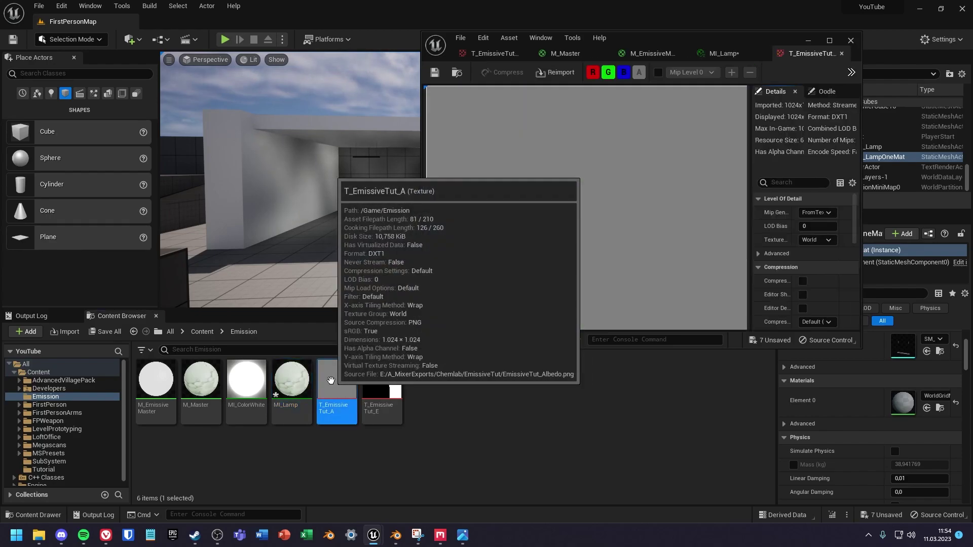
click(842, 54)
drag(341, 398, 797, 186)
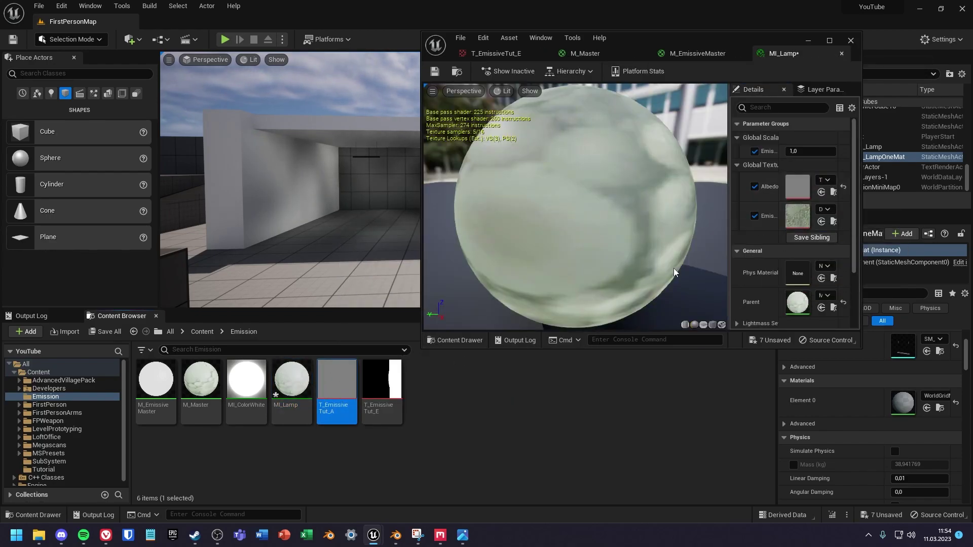
click(383, 387)
drag(383, 386, 798, 217)
scroll(557, 225, up, 3)
scroll(557, 225, down, 8)
drag(557, 225, 609, 299)
drag(562, 253, 560, 213)
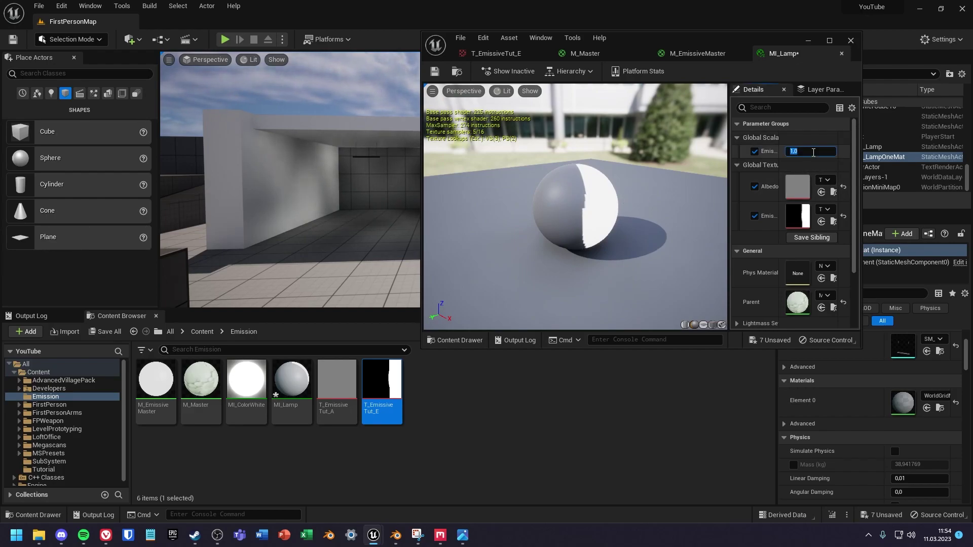
- Set MI_Lamp's EmissiveIntensity to 50, save the instance, and return to the level
text(50)
key(Return)
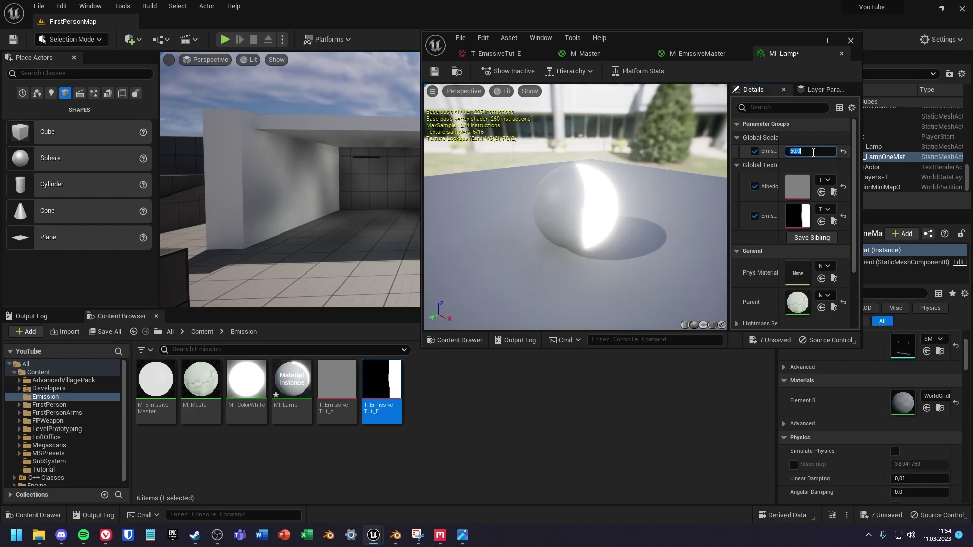
key(ctrl+s)
click(809, 41)
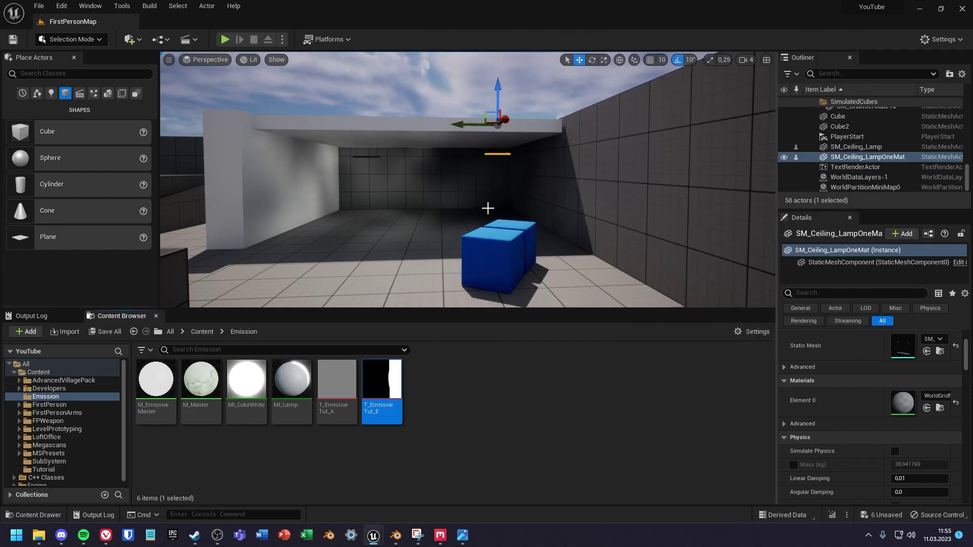
- Apply MI_Lamp to material slot Element 0 of the SM_Ceiling_LampOneMat ceiling lamp and view the lamp from another angle
right_drag(486, 208, 501, 149)
key(w)
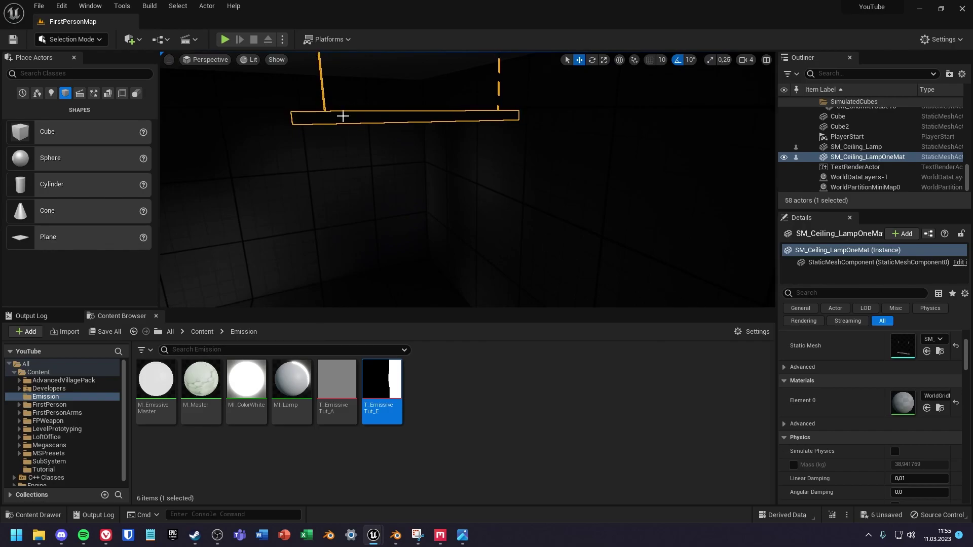
drag(292, 380, 868, 394)
right_drag(557, 203, 502, 102)
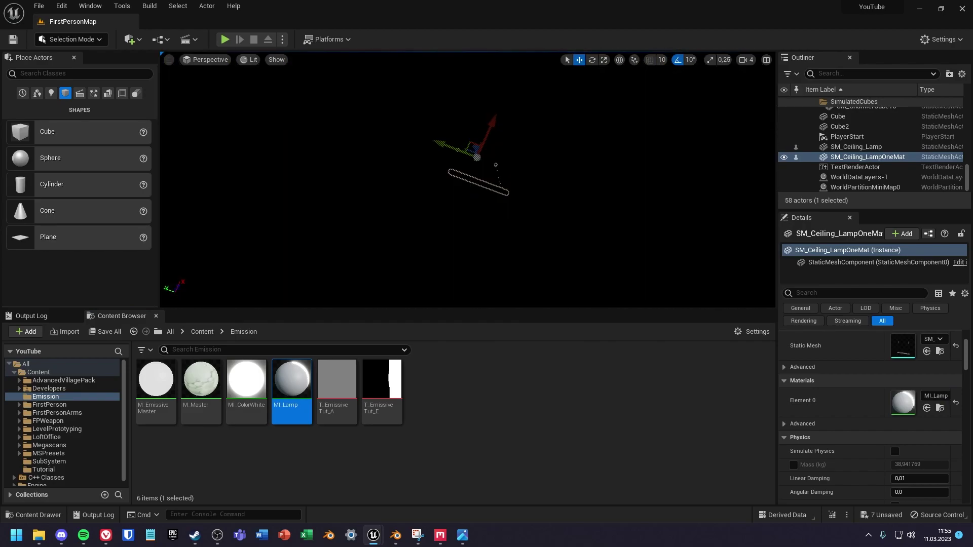